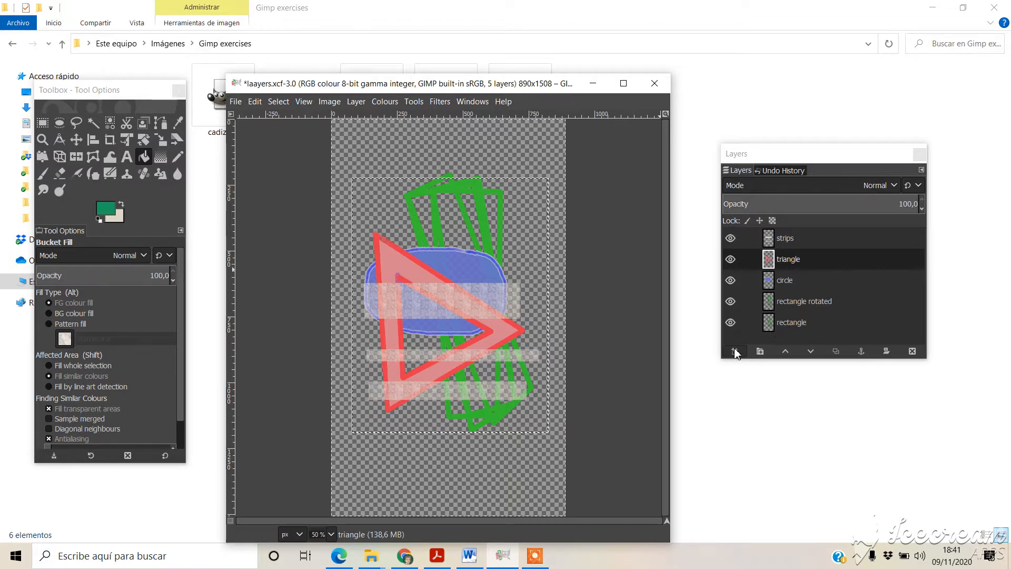
- Add a new transparent 890 × 1508 px layer above the triangle layer and hide all the other layers
left_click(736, 351)
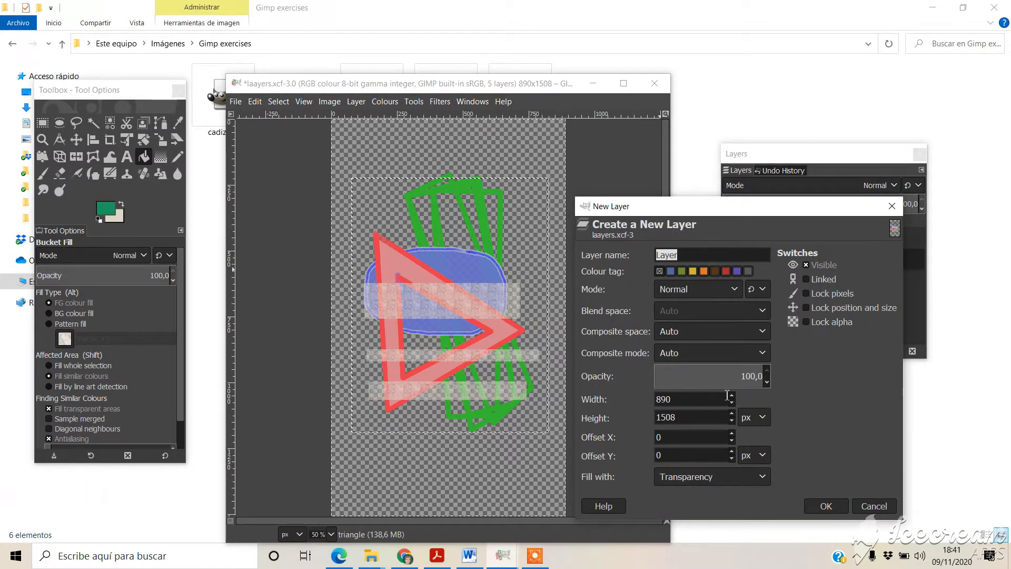
left_click(823, 506)
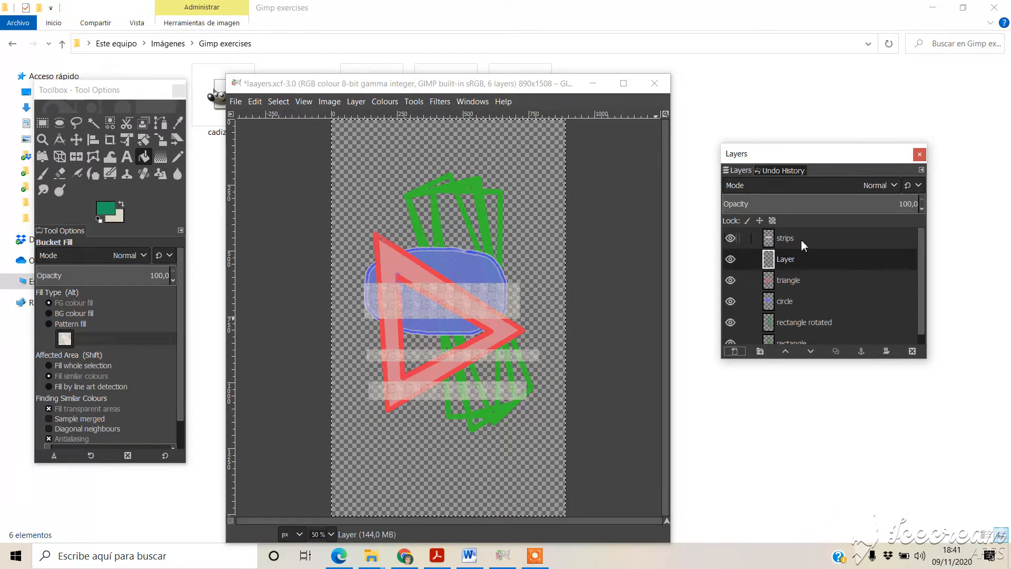
left_click(789, 260)
left_click(731, 238)
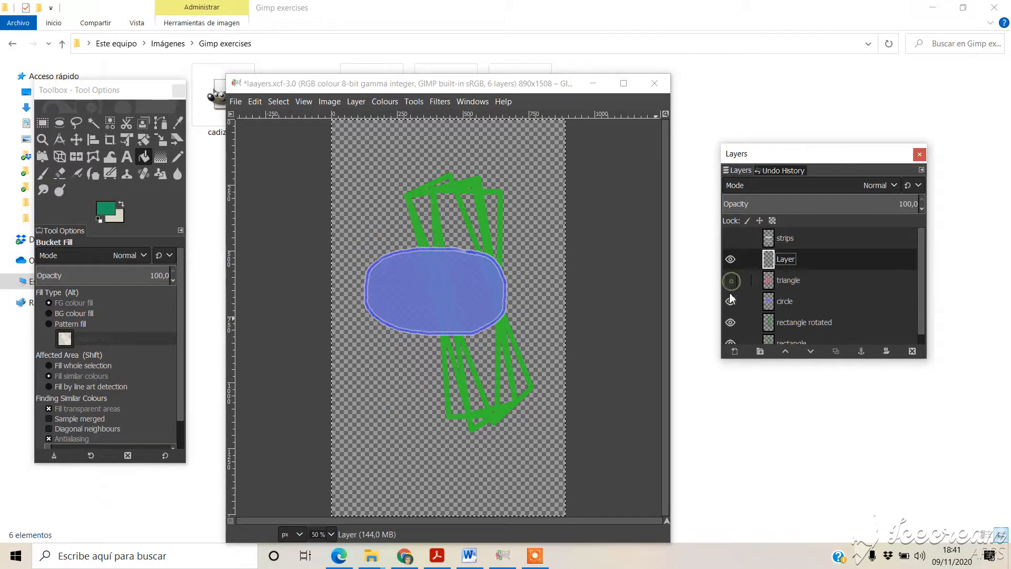
left_click(730, 323)
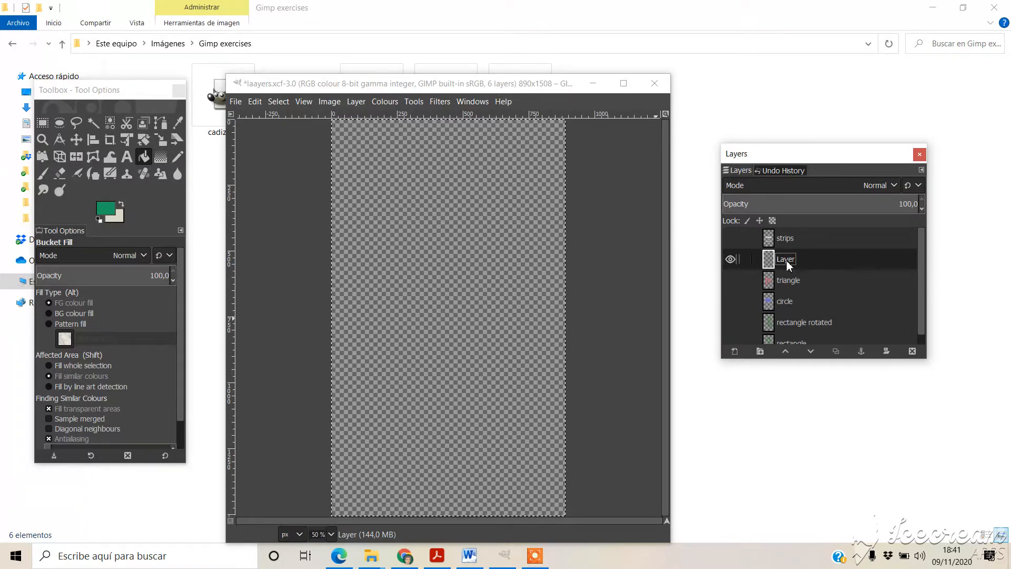
- Start a text object near the middle of the canvas with the Text tool
left_click(124, 154)
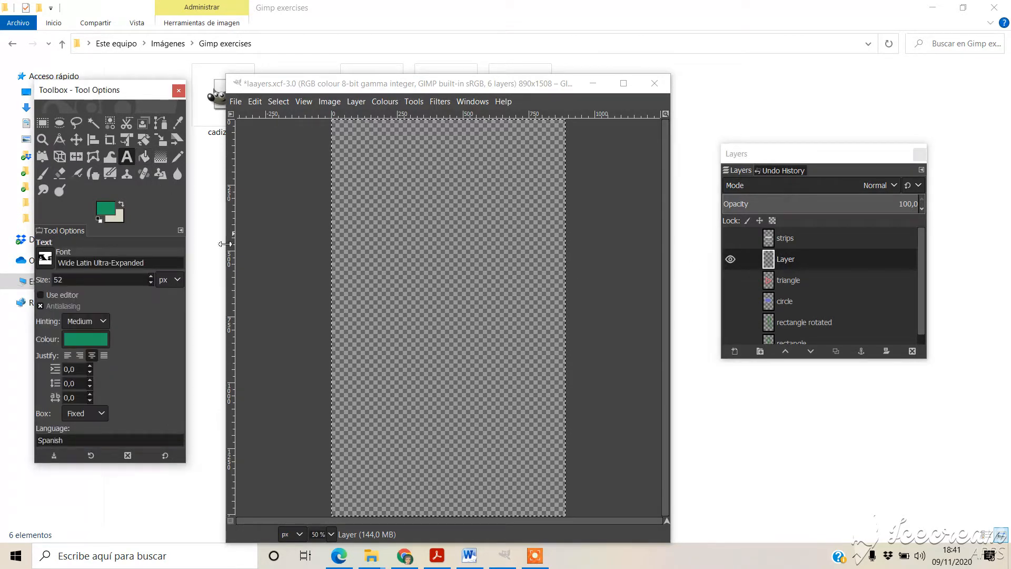
left_click(374, 314)
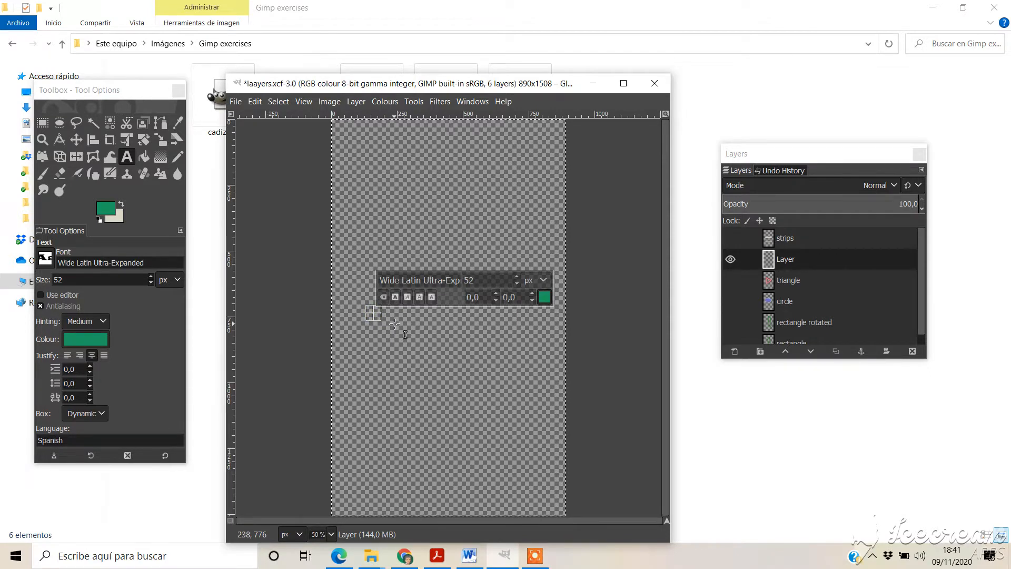
type("Layers")
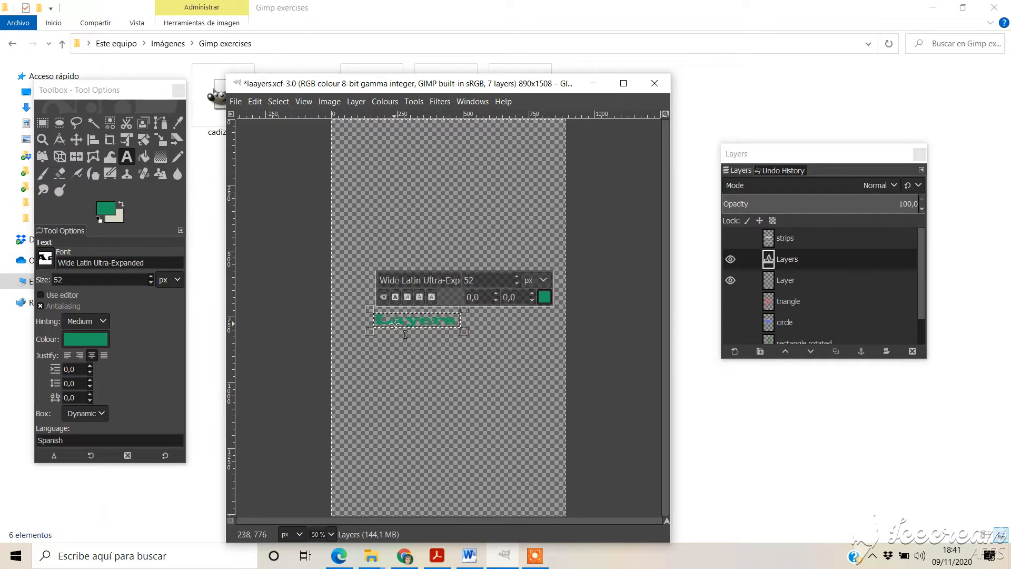
key("BackSpace")
key("BackSpace")
key("BackSpace")
key("BackSpace")
key("BackSpace")
key("BackSpace")
key("BackSpace")
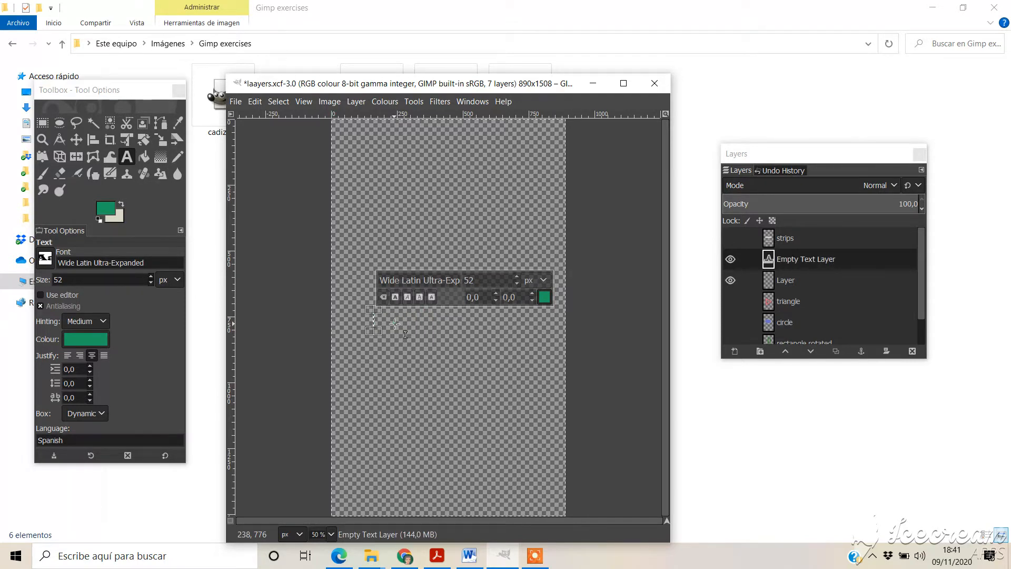
- Enter the text "learning layers" and enlarge its text box downward so the words wrap onto two lines
type("learni")
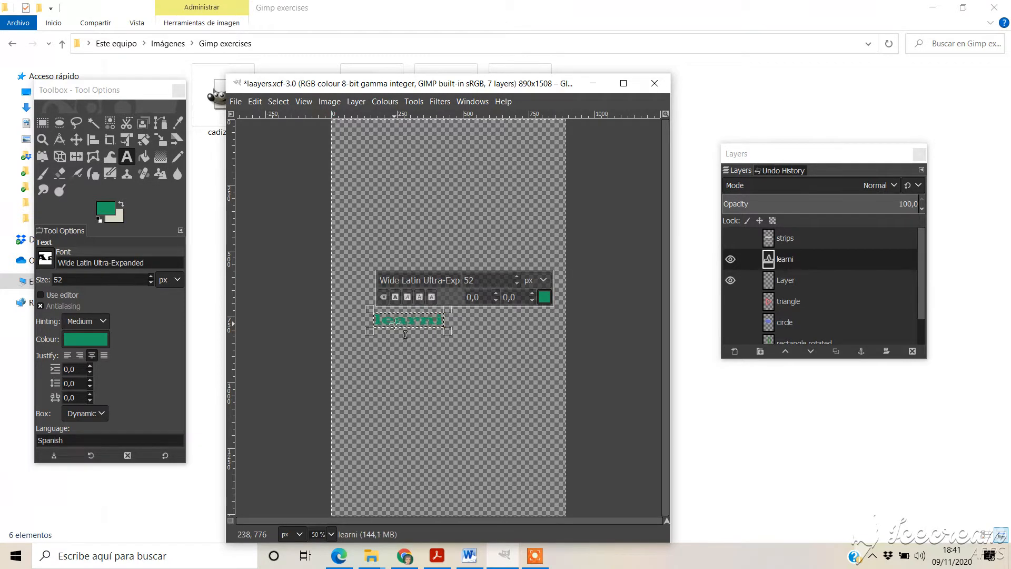
type("ng la")
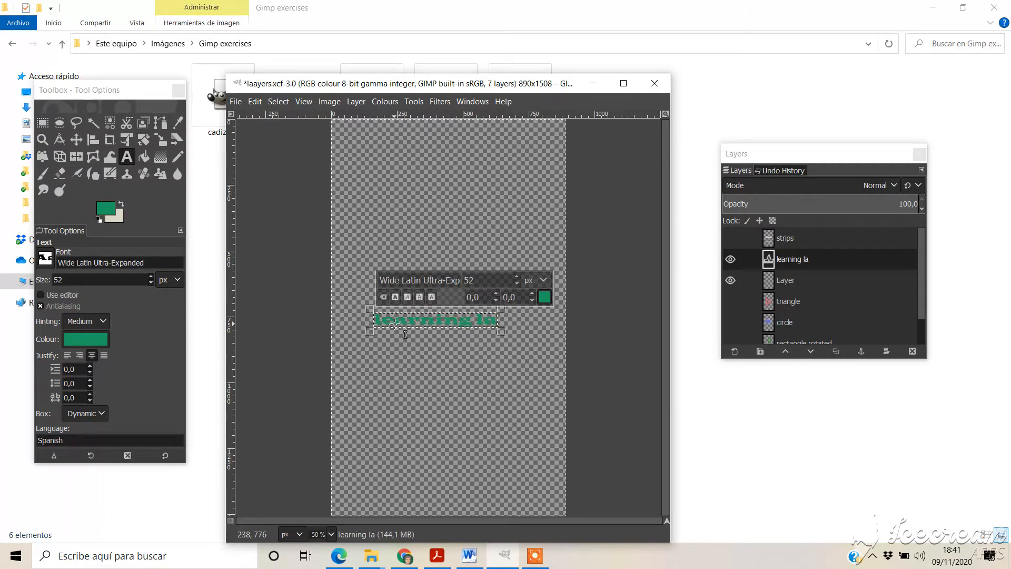
type("yers")
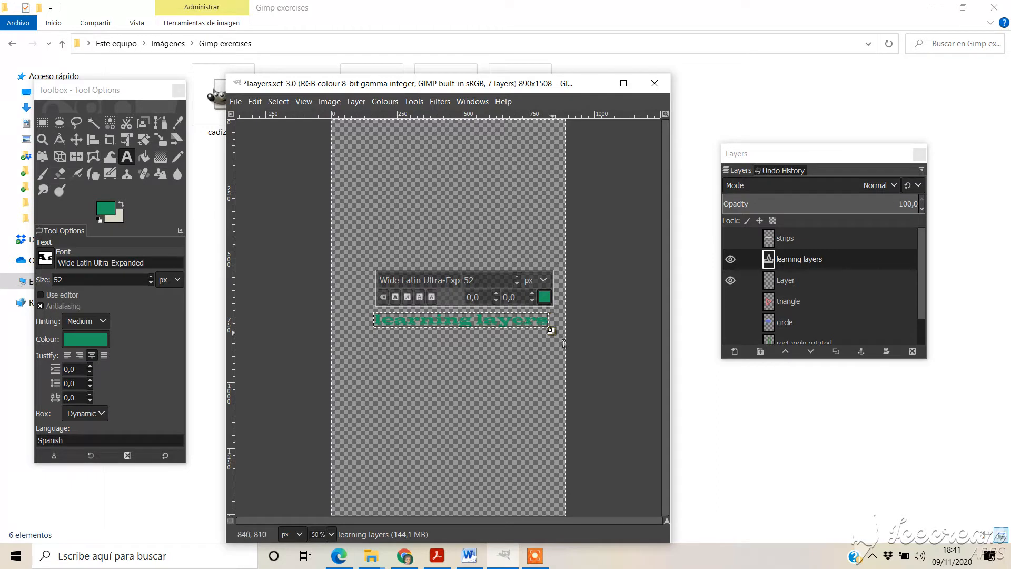
left_click_drag(562, 345, 545, 381)
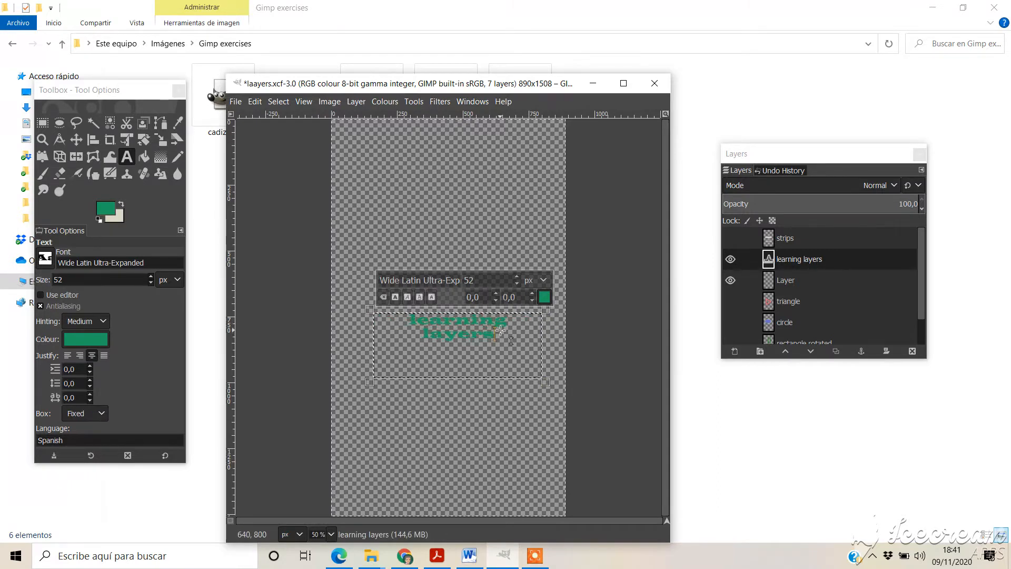
- Select the words "learning layers" and change their colour to the very dark green 0a2216
left_click_drag(498, 332, 406, 319)
left_click(545, 296)
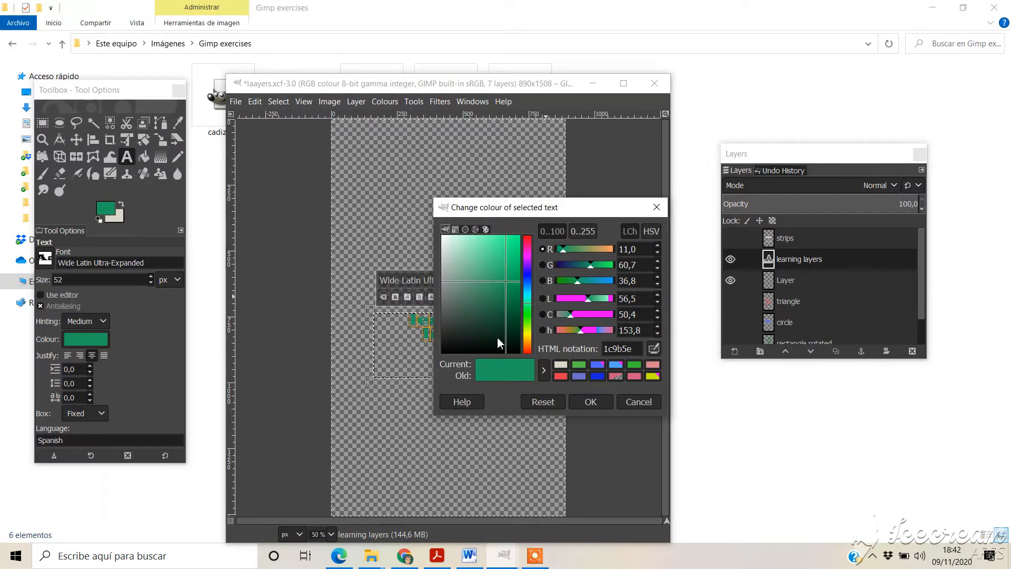
left_click(498, 338)
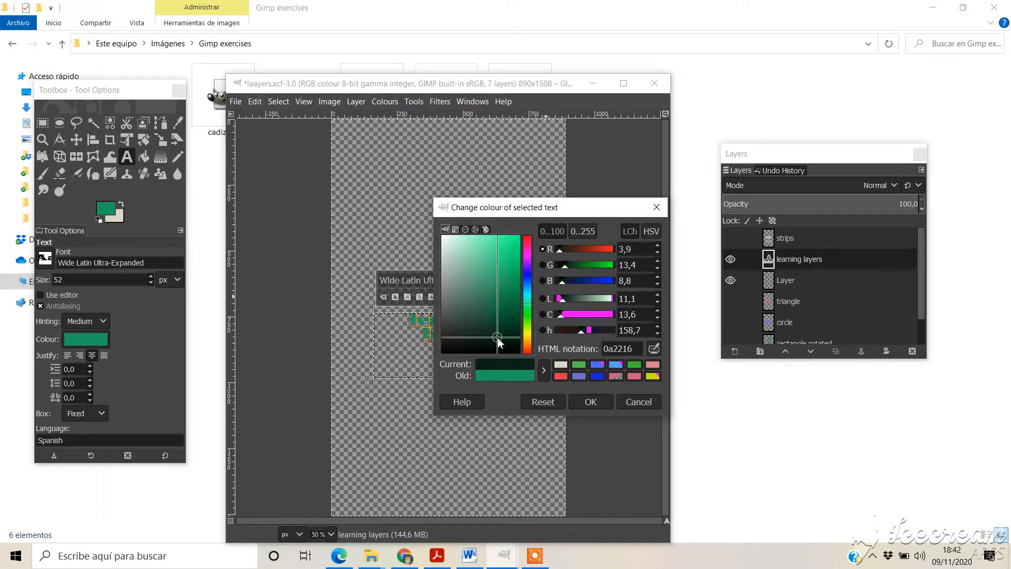
left_click(589, 401)
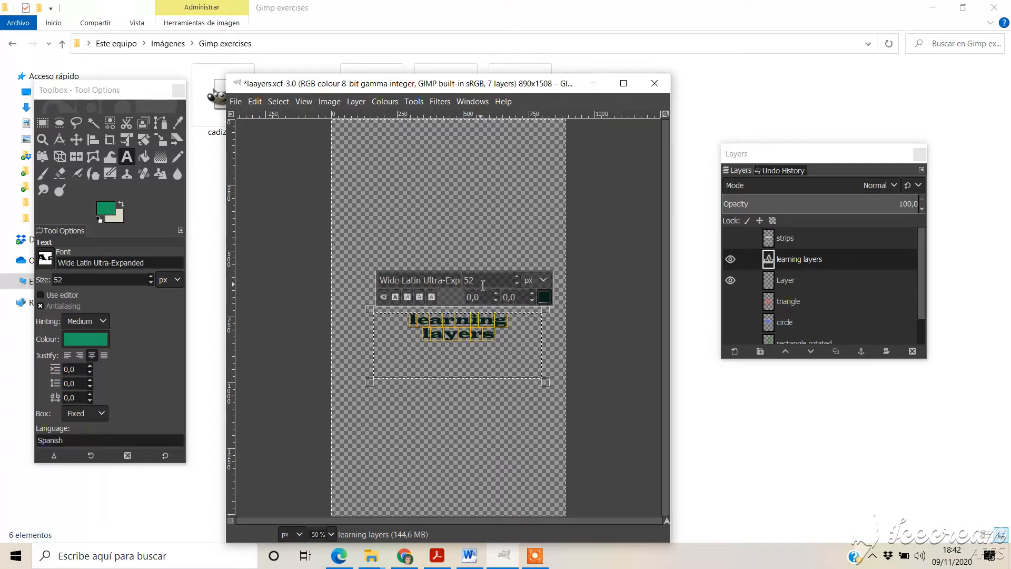
- Increase the size of the selected text to 80 px
left_click(517, 275)
left_click(517, 275)
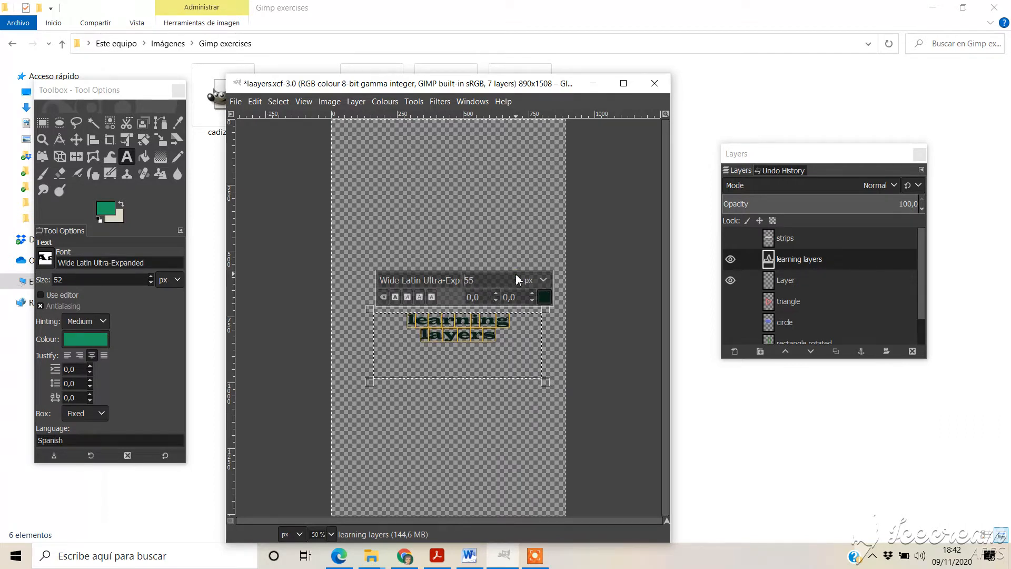
left_click(517, 275)
left_click(517, 275)
left_click(517, 275)
left_click(516, 275)
left_click(516, 275)
left_click(517, 275)
left_click(516, 275)
left_click(516, 275)
left_click(516, 275)
left_click(517, 275)
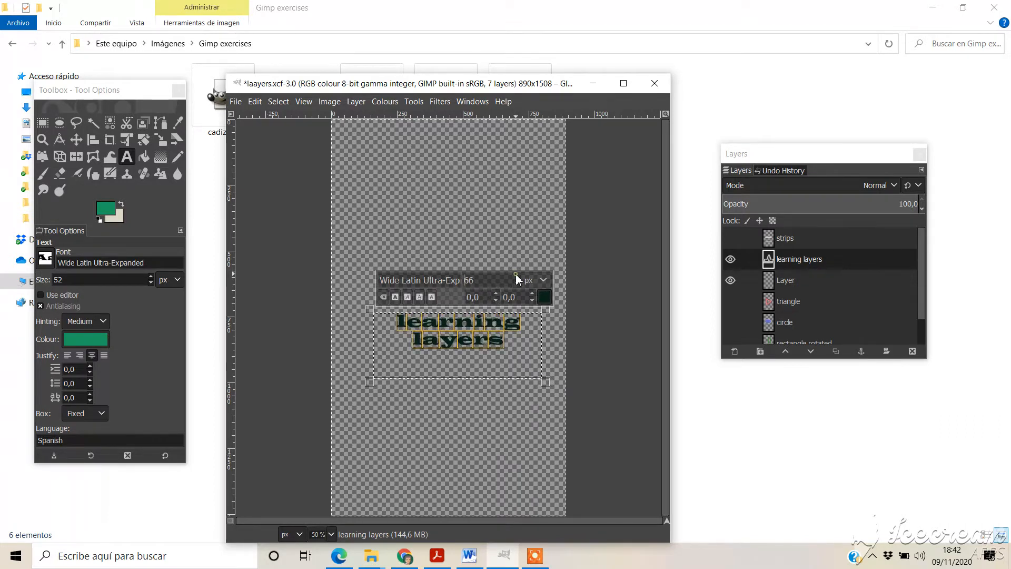
left_click(516, 275)
left_click(516, 275)
left_click(516, 275)
left_click(516, 275)
left_click(516, 275)
left_click(516, 275)
left_click(516, 275)
left_click(516, 275)
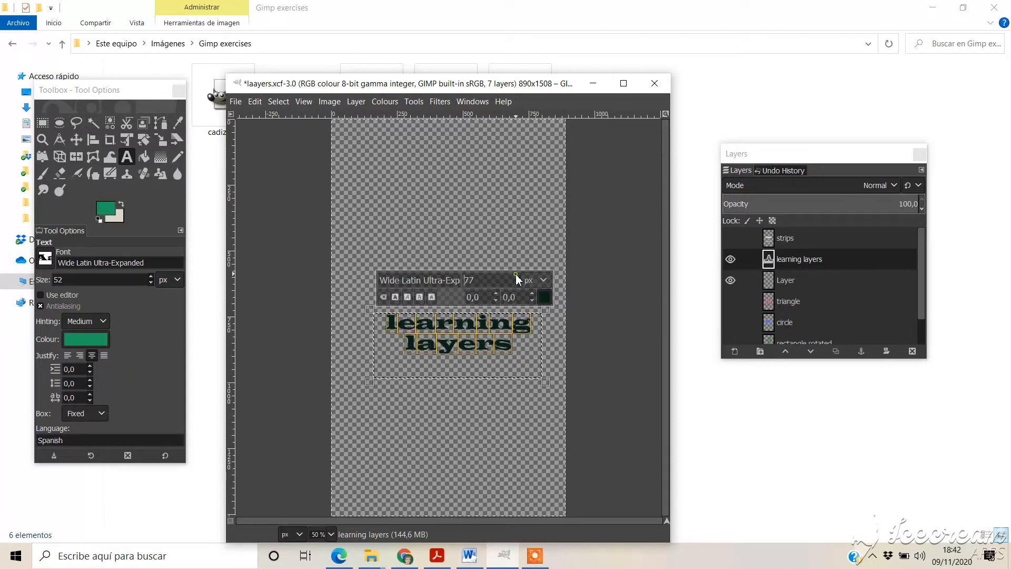
left_click(517, 275)
left_click(516, 275)
left_click(516, 275)
left_click(517, 275)
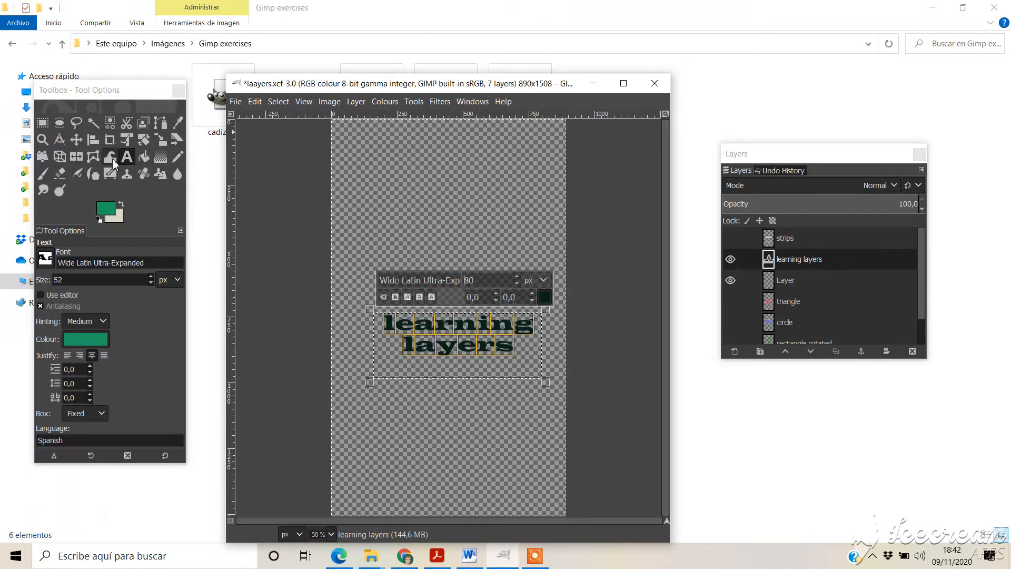
- Leave text editing for the Move tool and delete the empty layer beneath the text layer
left_click(77, 143)
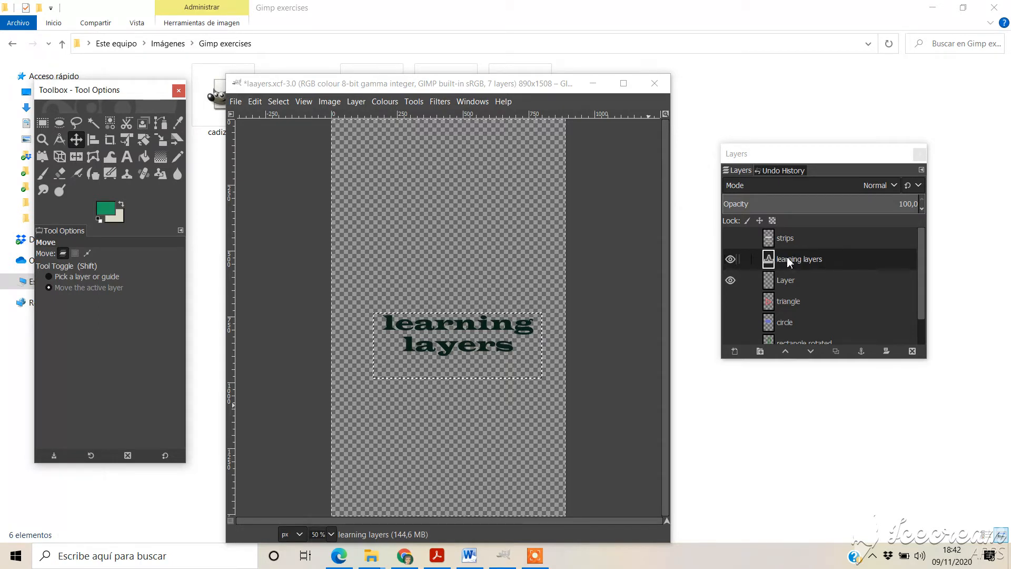
left_click(782, 279)
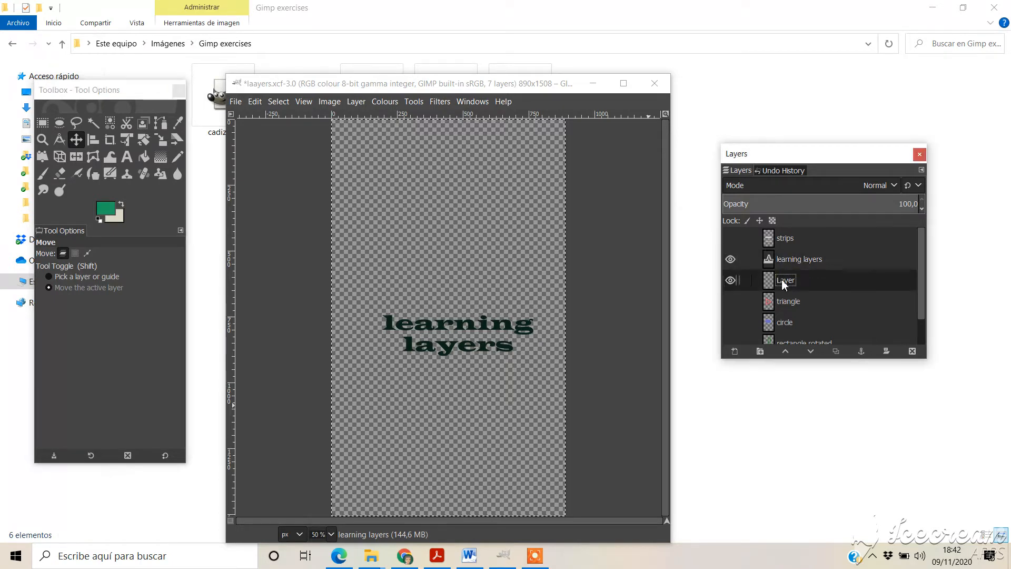
left_click(909, 350)
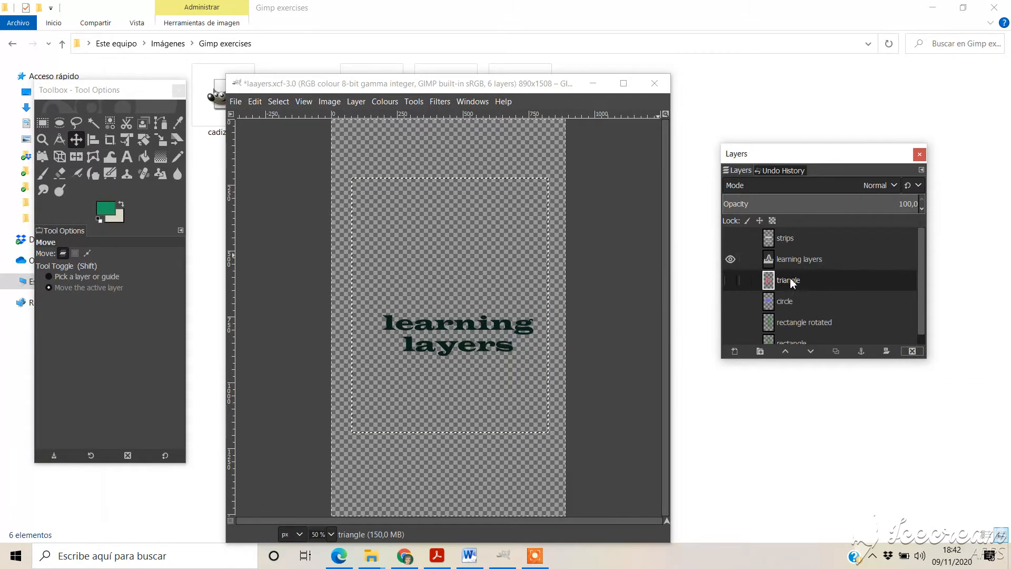
- Make the learning layers text layer active and move it straight up into the upper half of the canvas
left_click(800, 258)
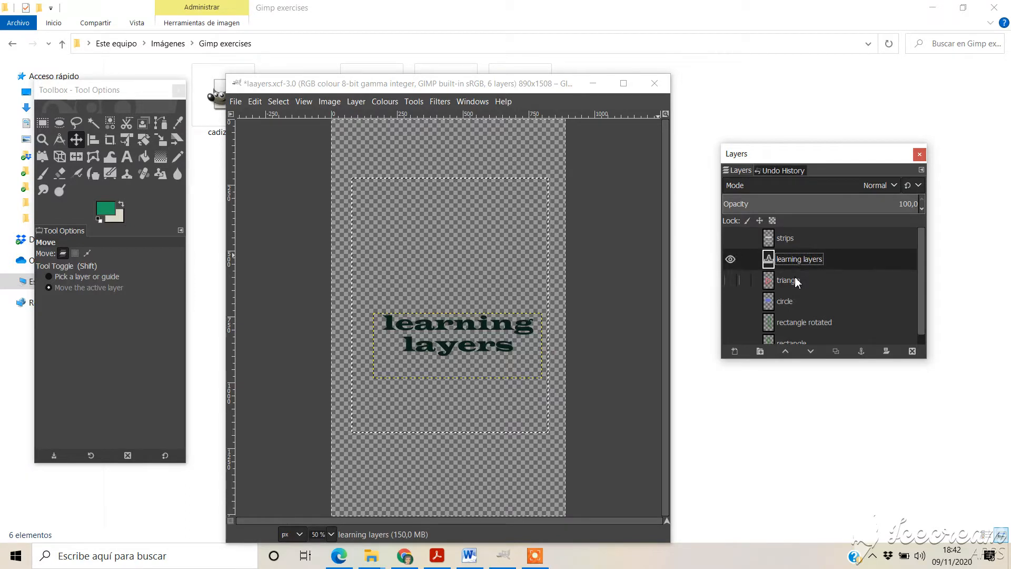
left_click(795, 279)
left_click(797, 260)
left_click(80, 141)
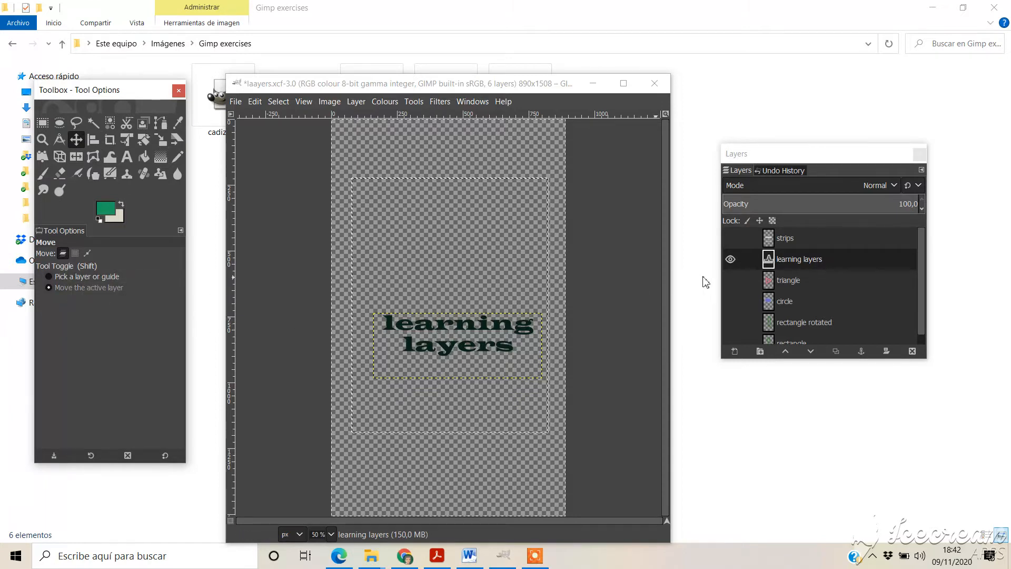
left_click(816, 261)
left_click_drag(496, 347, 487, 262)
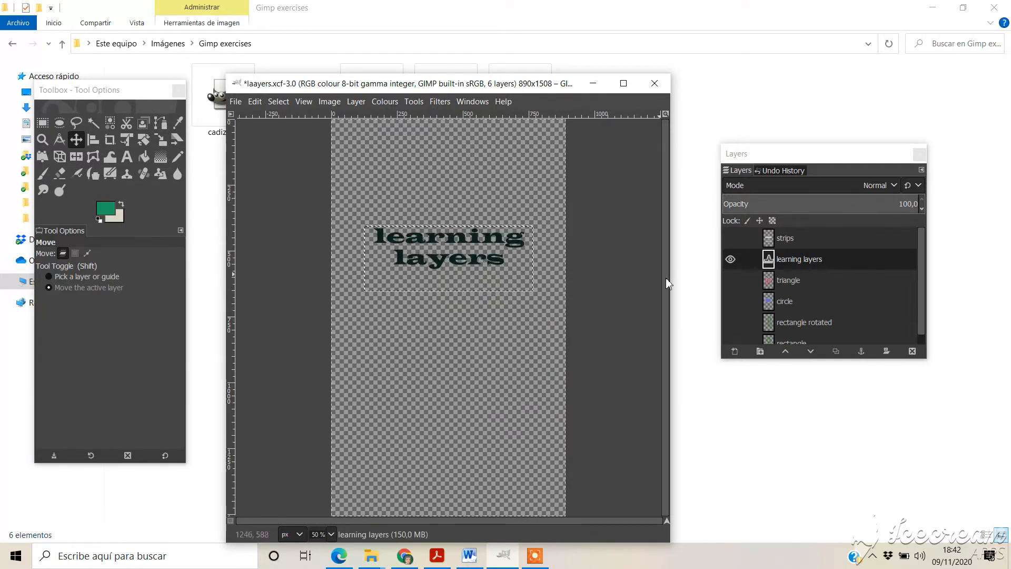
- Make the triangle, strips, circle, rectangle rotated and rectangle layers visible again
left_click(730, 280)
left_click(731, 237)
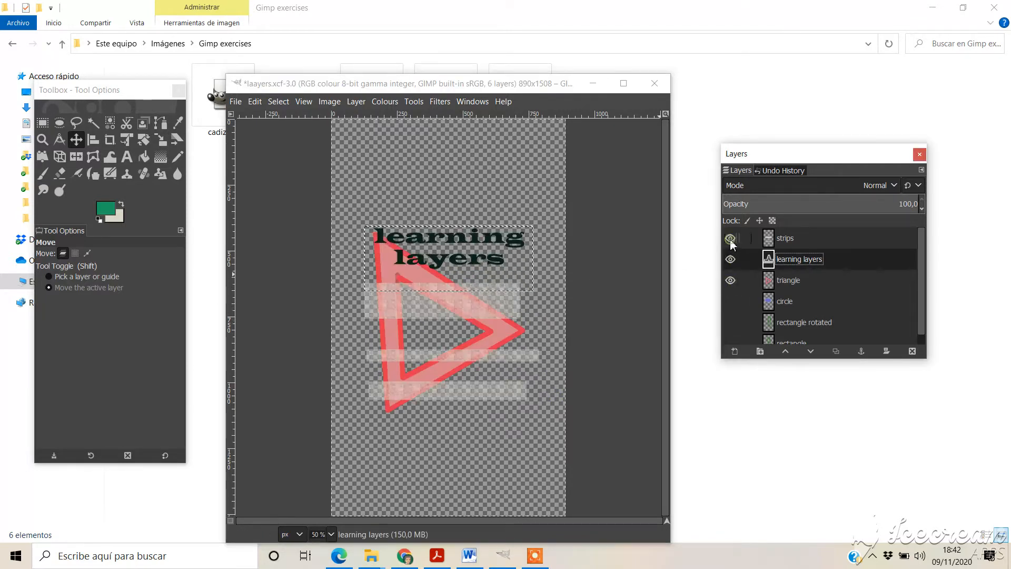
left_click(730, 301)
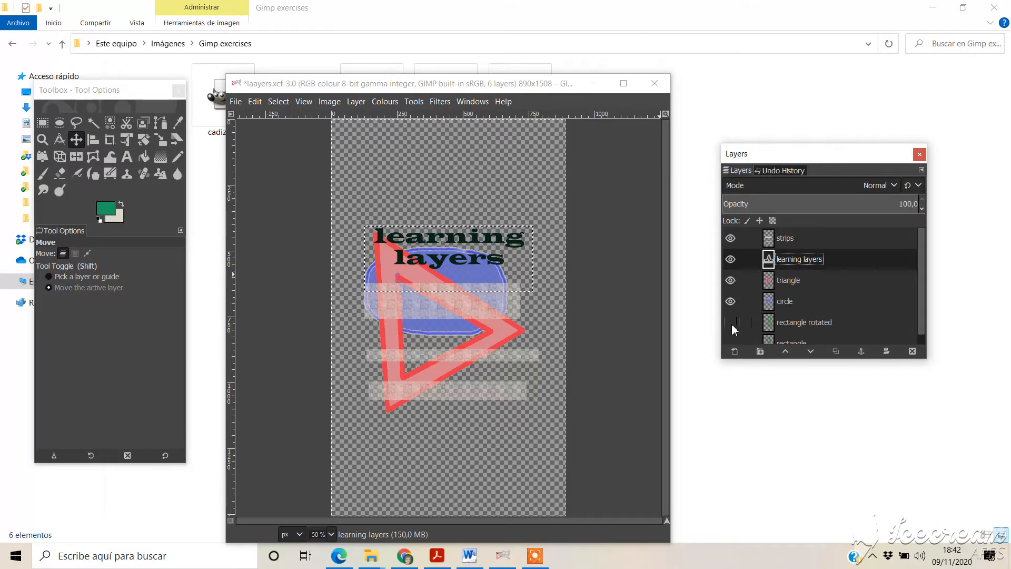
left_click(730, 322)
left_click(731, 341)
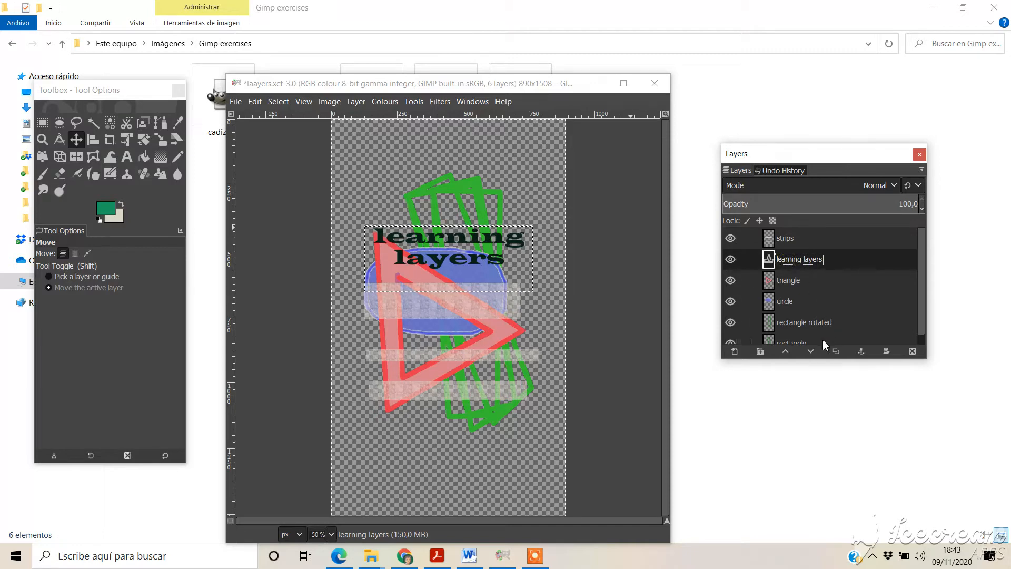
- Lower the text layer two steps to below the circle layer and move the text up clear of the blue shape
left_click(811, 351)
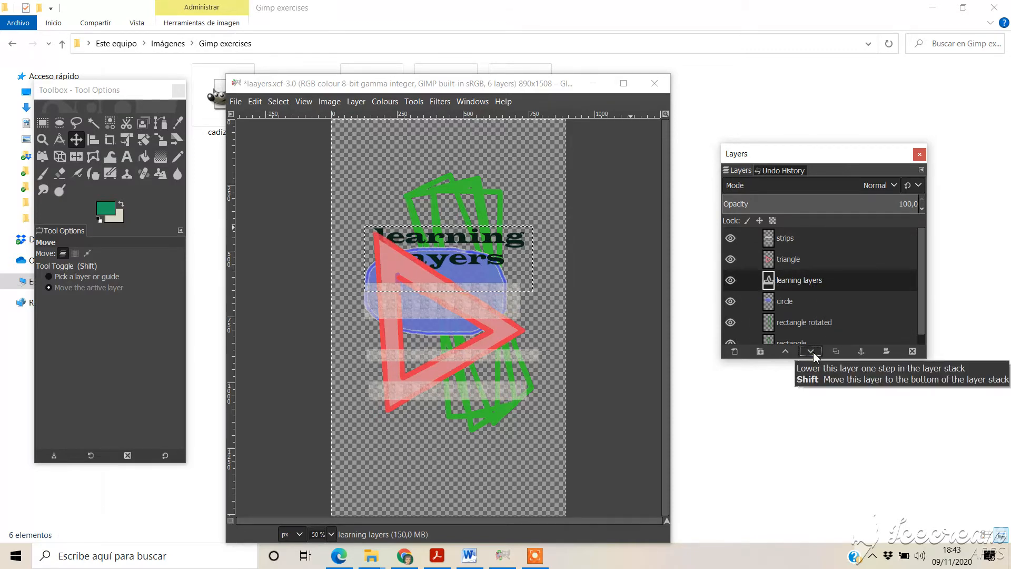
left_click(812, 352)
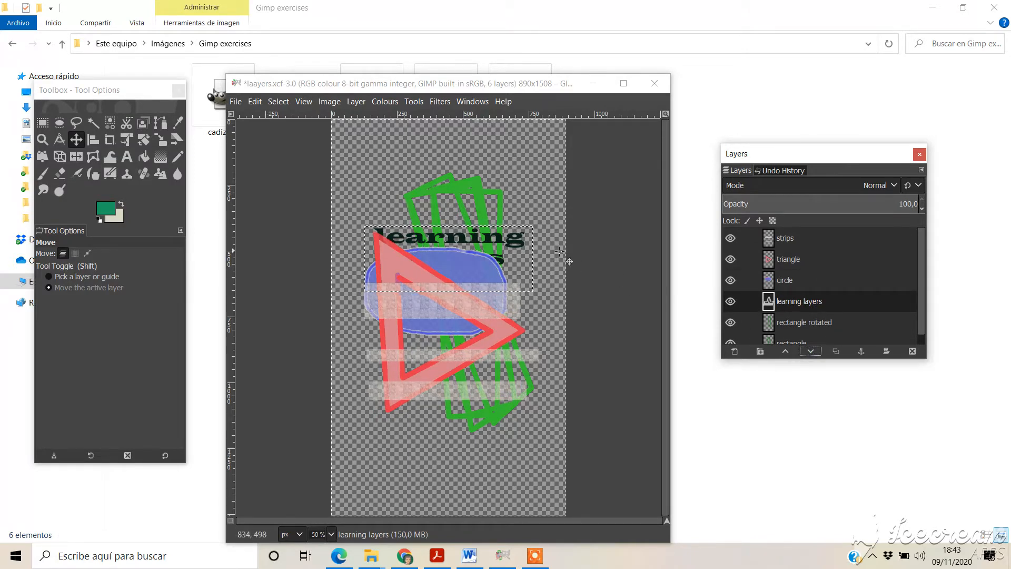
left_click(789, 303)
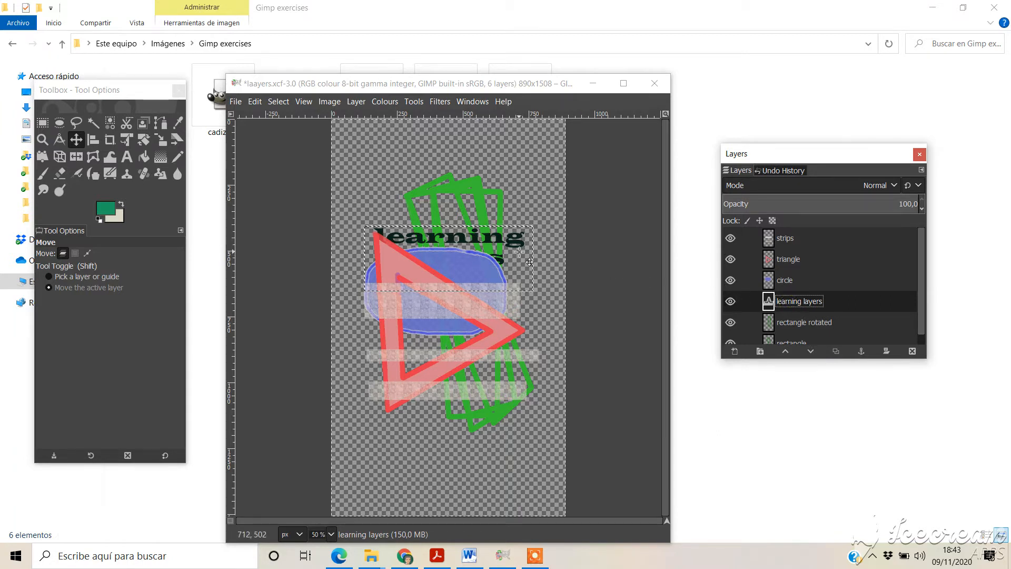
left_click_drag(520, 252, 517, 221)
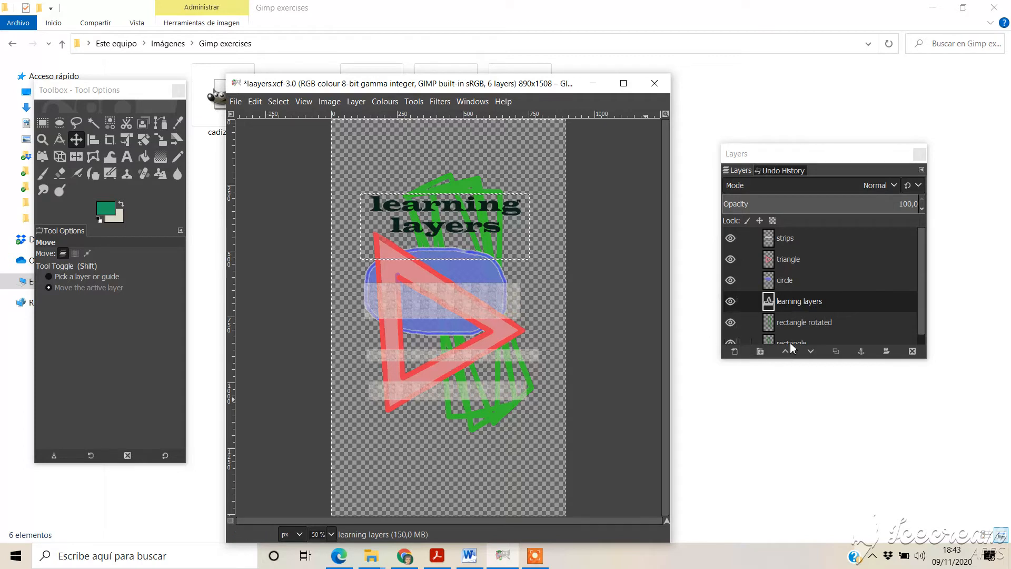
- Move the strips layer up so its widest strip covers the word "layers", and reduce its opacity to 43.5
left_click(922, 282)
left_click(781, 237)
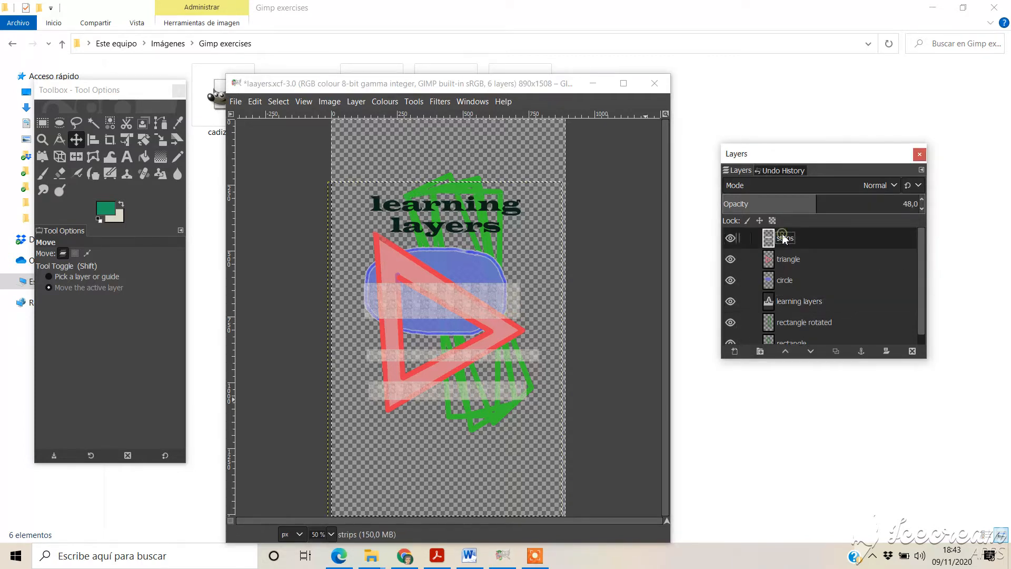
left_click_drag(490, 301, 484, 236)
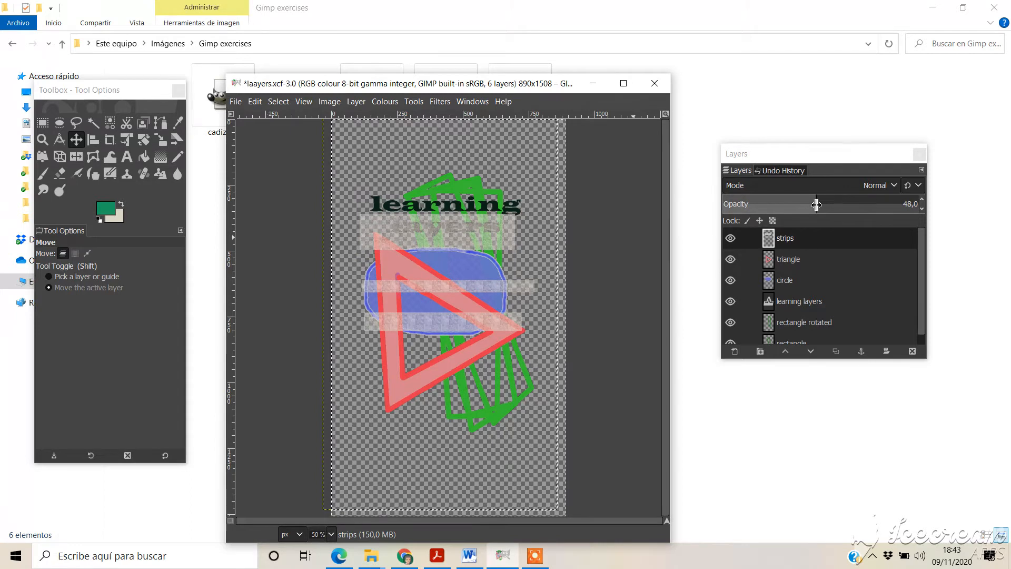
left_click_drag(817, 205, 724, 204)
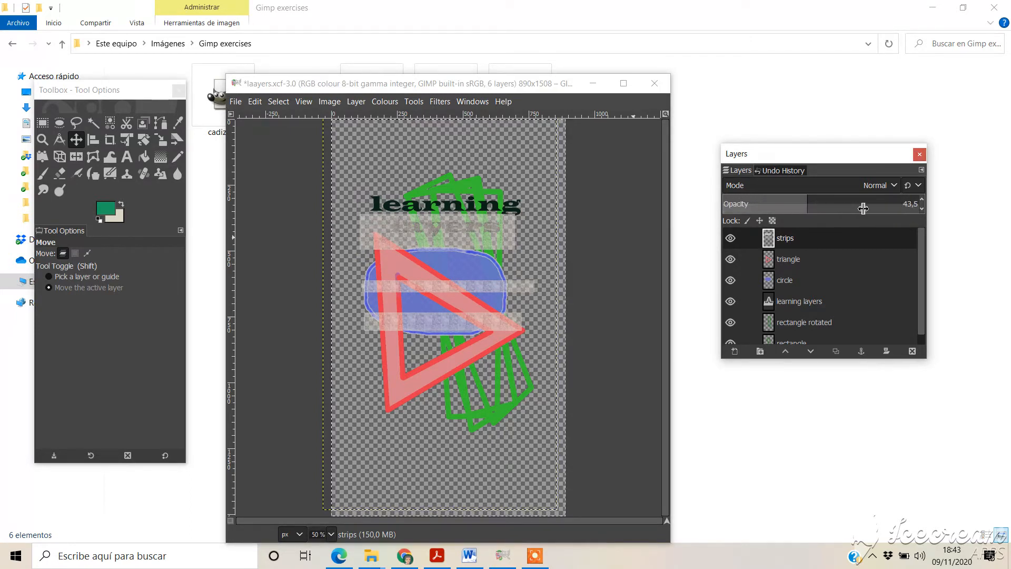
- Reduce the strips layer's opacity to 24.9
left_click(806, 203)
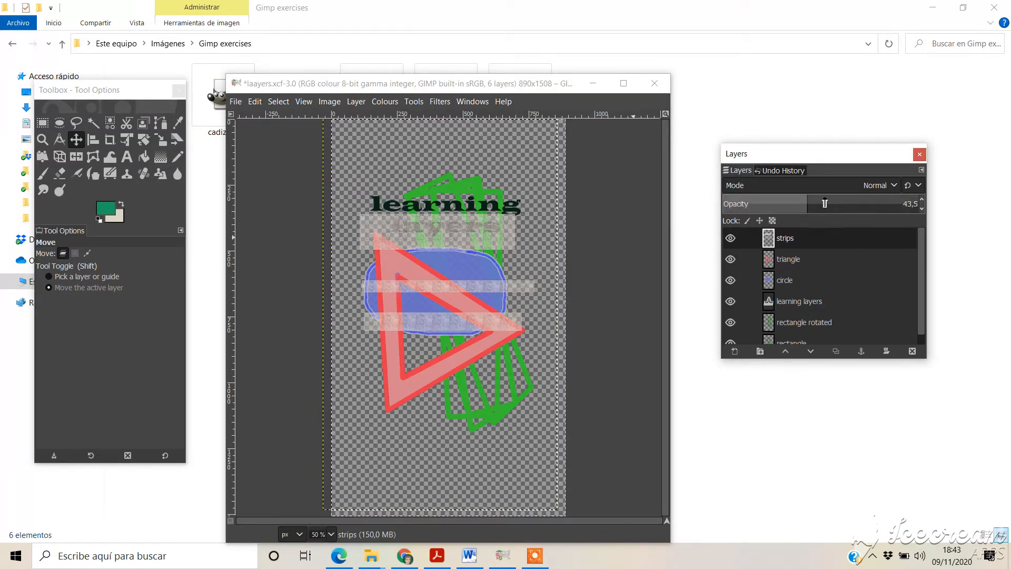
left_click(770, 203)
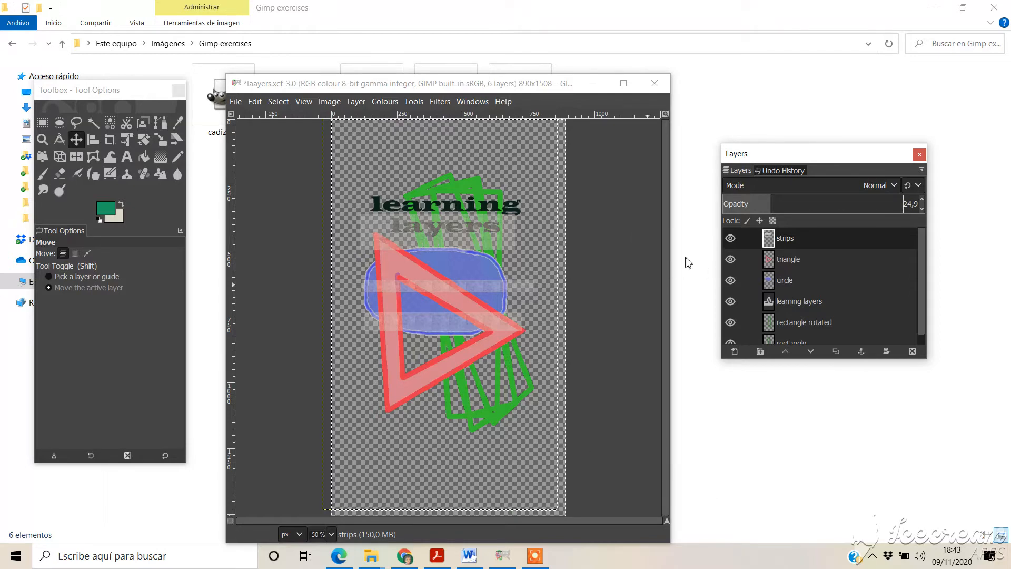
- Save the image as laayers.xcf in the Gimp exercises folder, replacing the existing file
left_click(237, 102)
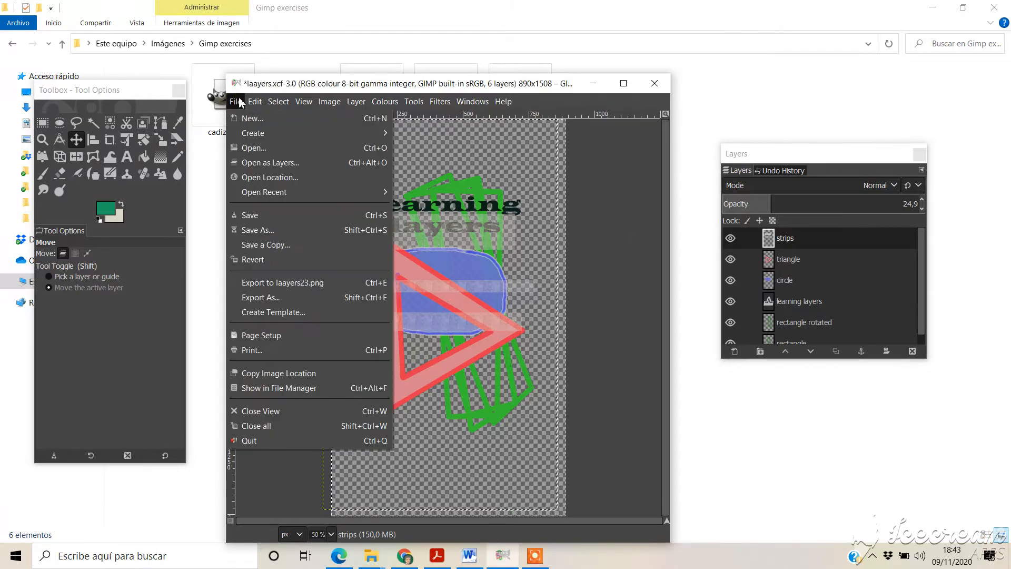
left_click(239, 230)
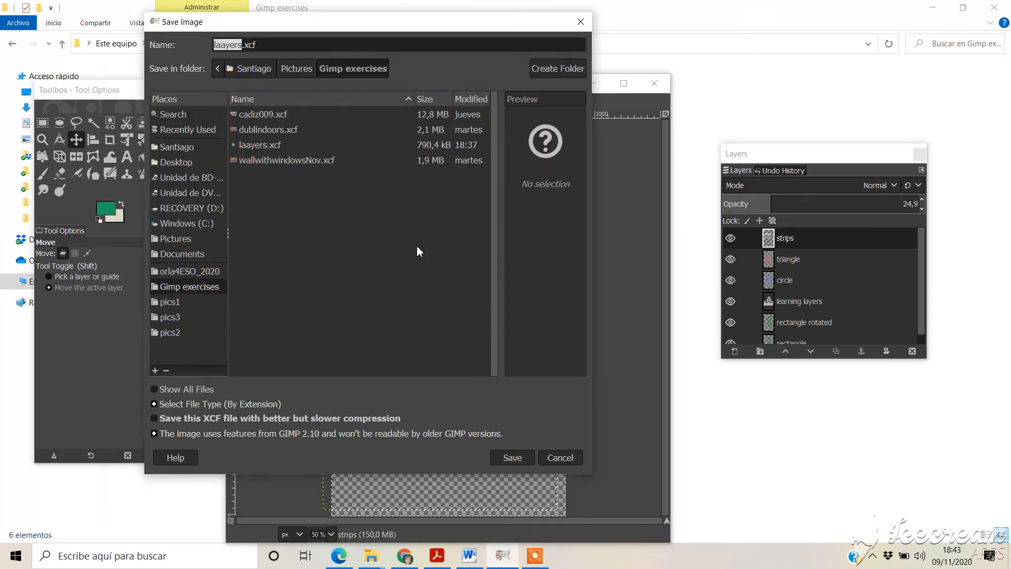
left_click(261, 146)
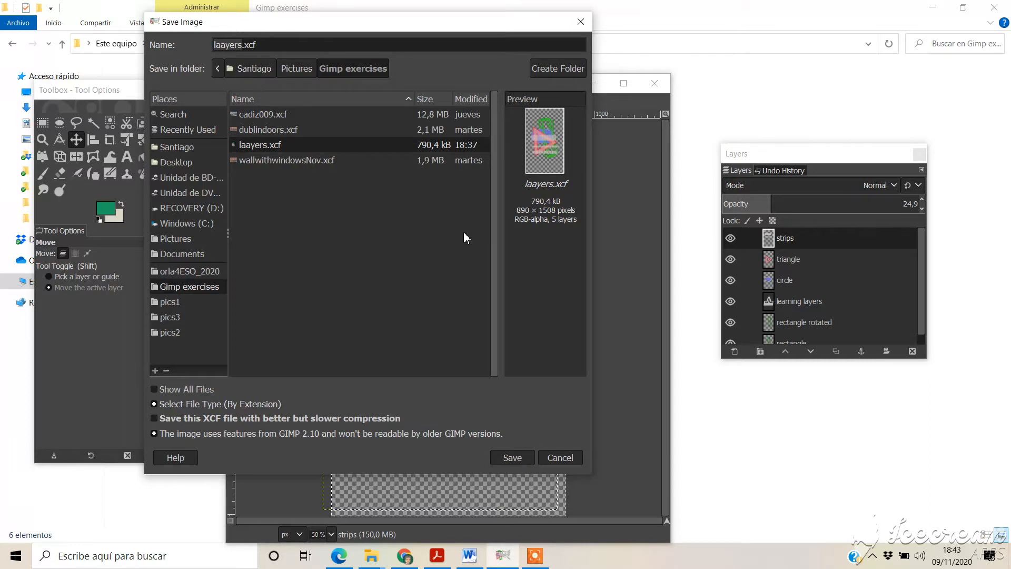
left_click(514, 456)
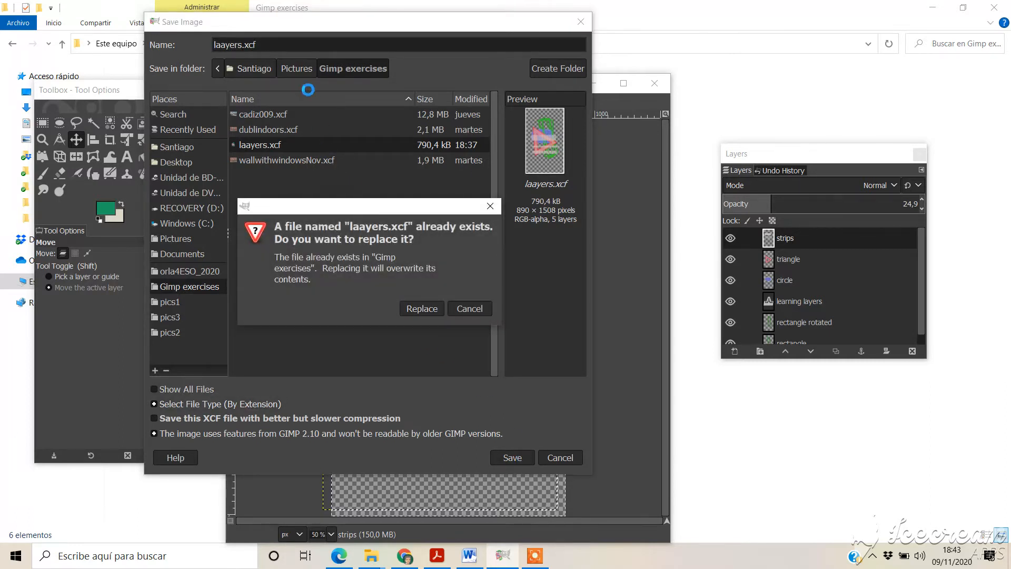
left_click(423, 308)
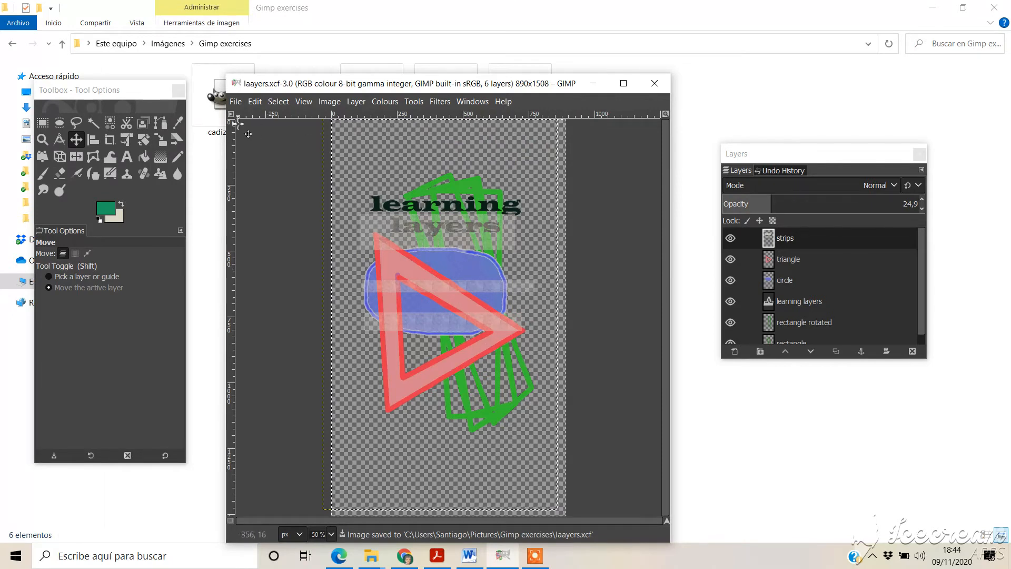
- Export the image as laayers23.png to the Gimp exercises folder with the existing PNG options
left_click(235, 101)
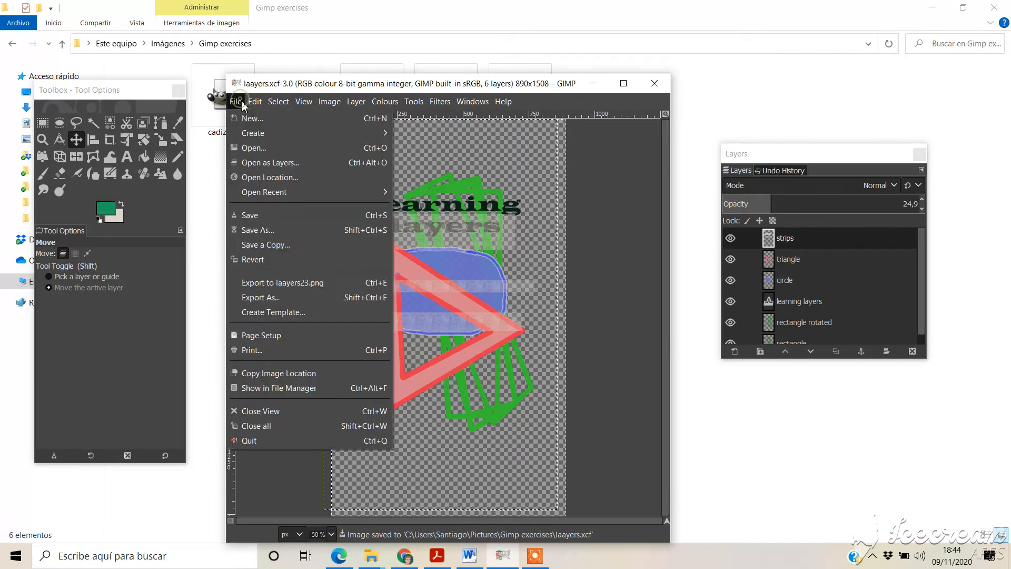
left_click(270, 299)
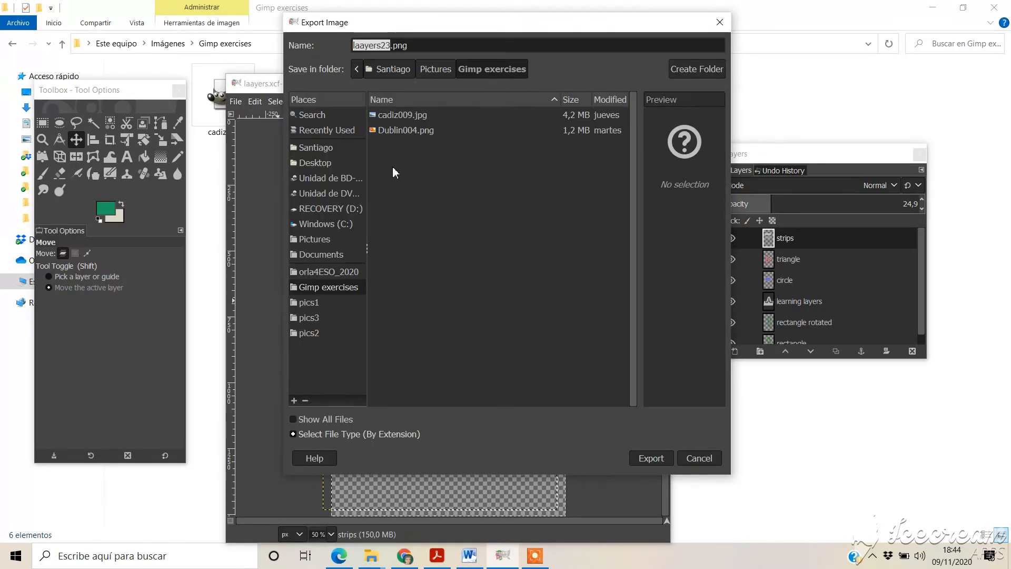
left_click(386, 46)
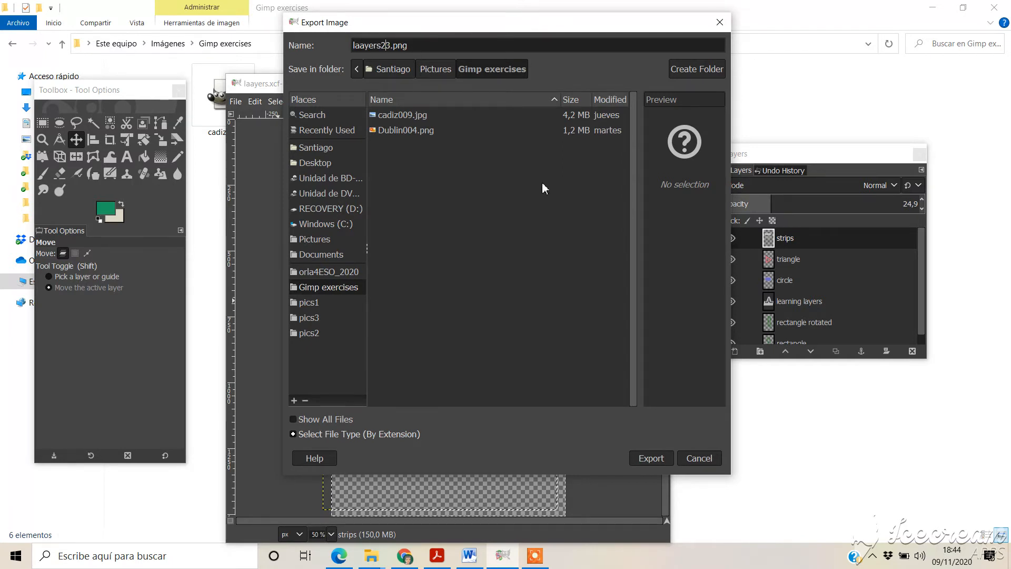
left_click(661, 463)
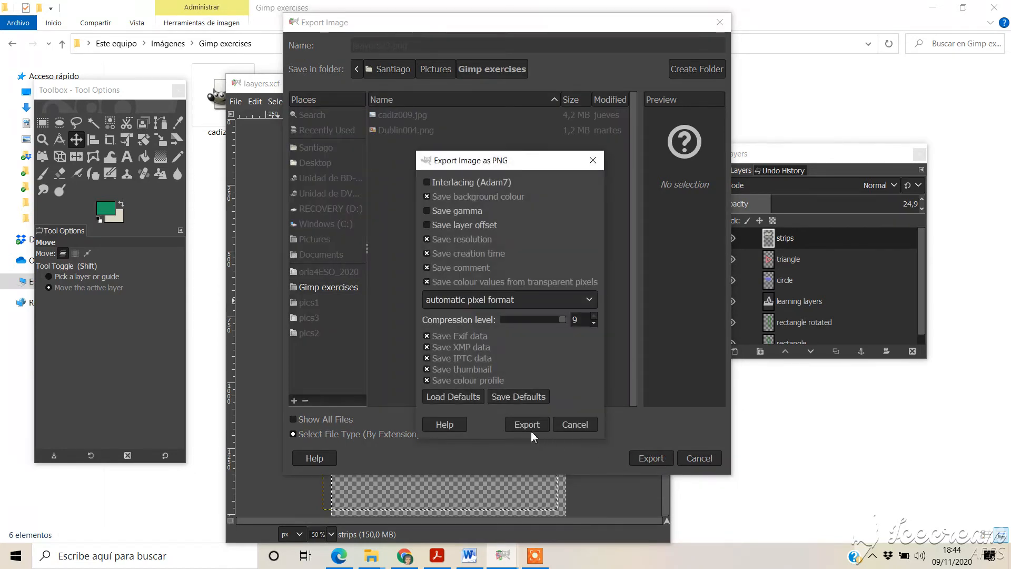
left_click(531, 426)
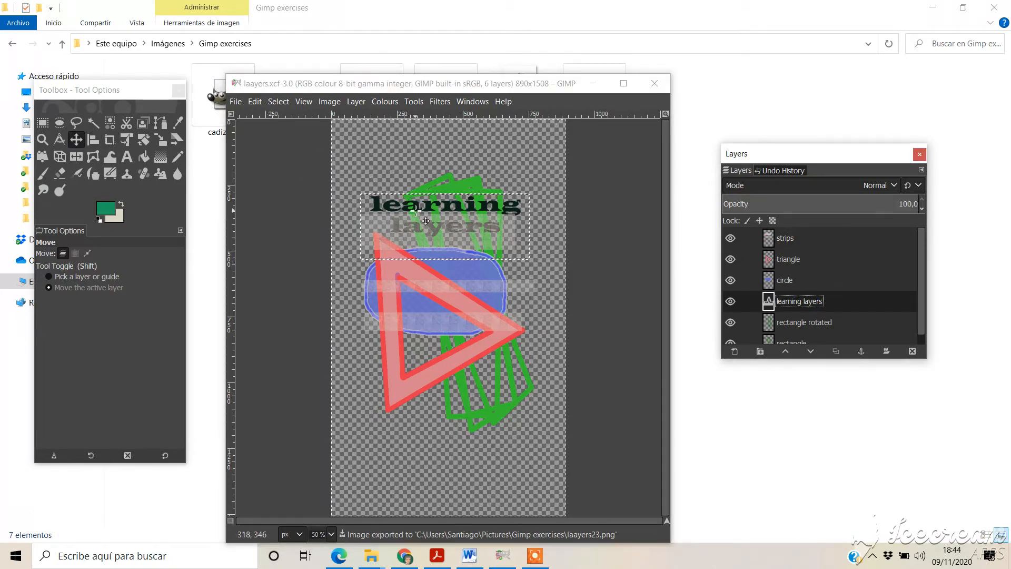
- Move the learning layers text down over the lower ends of the green rectangles, and lower the circle layer to the bottom of the stack
left_click_drag(416, 209, 448, 419)
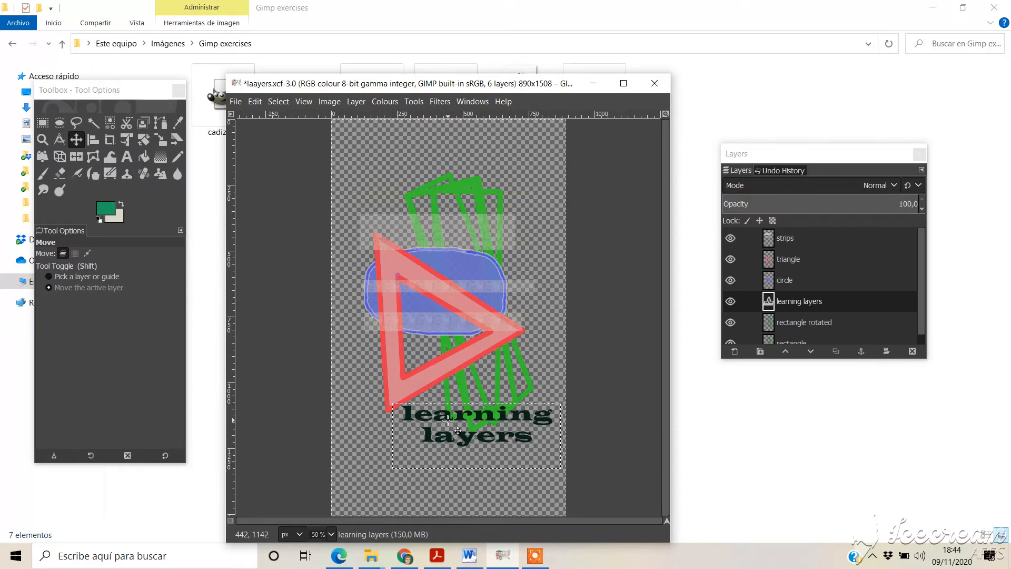
left_click(792, 285)
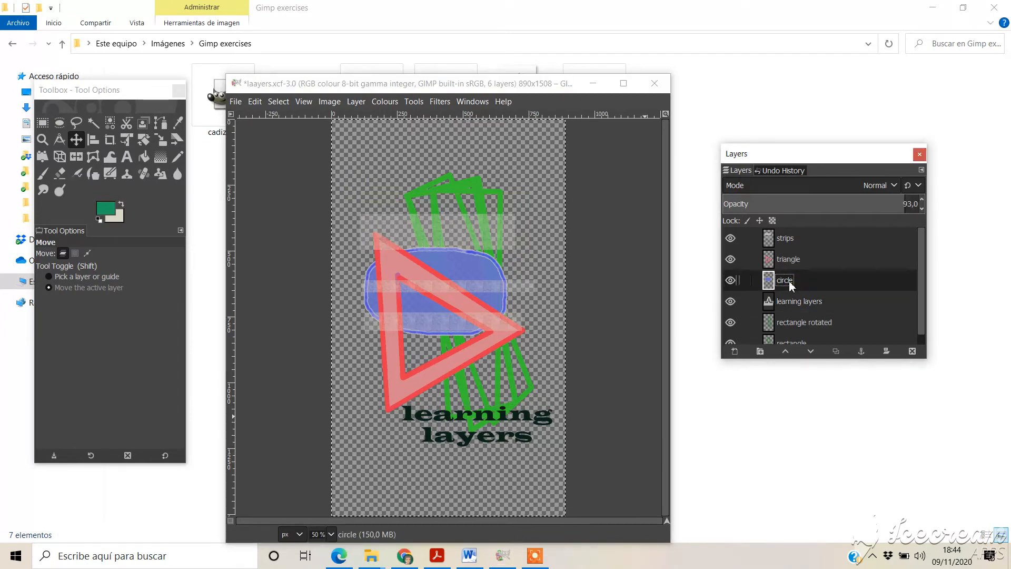
left_click(813, 354)
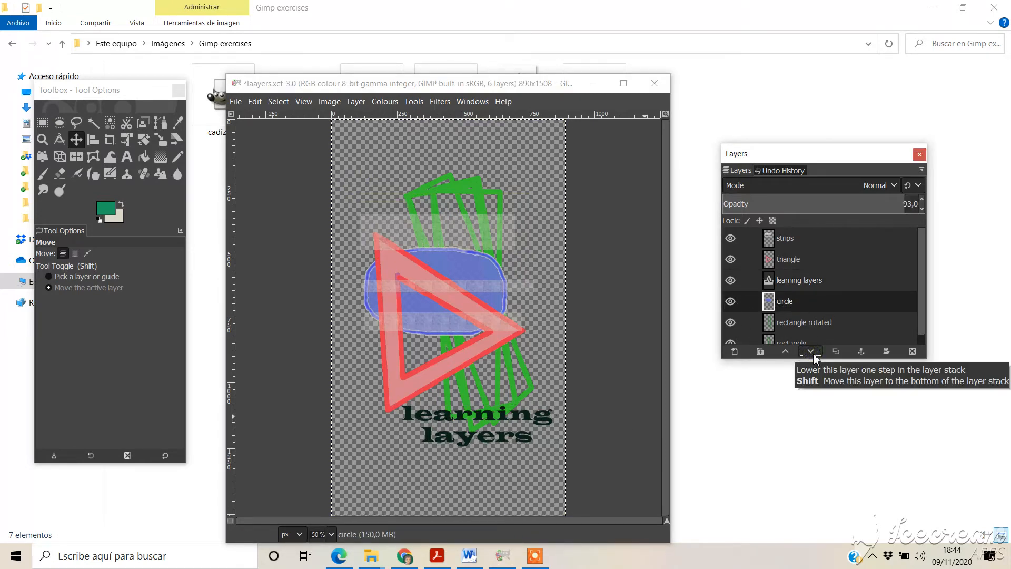
left_click(814, 355)
left_click(813, 355)
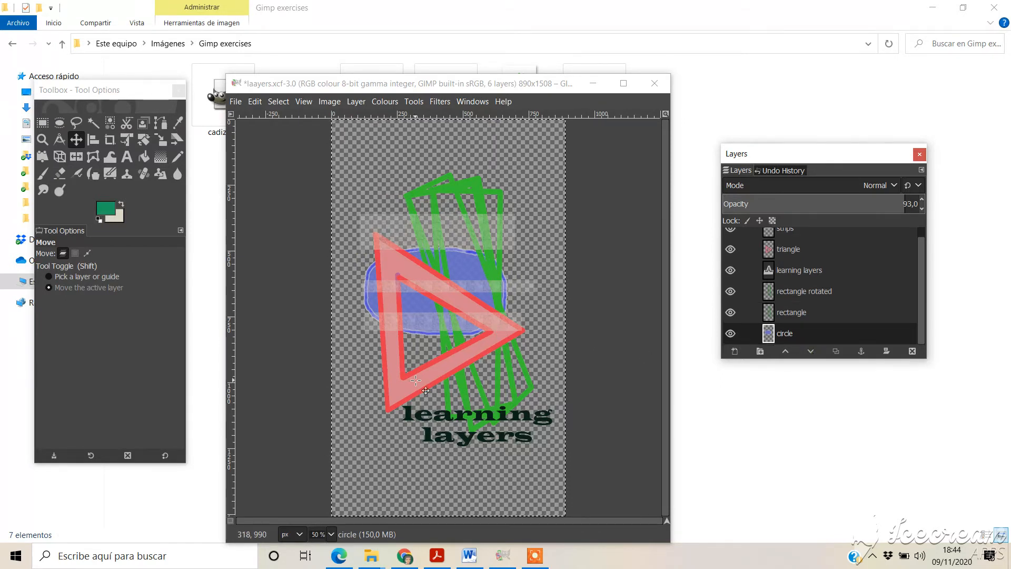
- Raise the triangle layer to the top of the stack and move the triangle up and to the right on the canvas
left_click(778, 250)
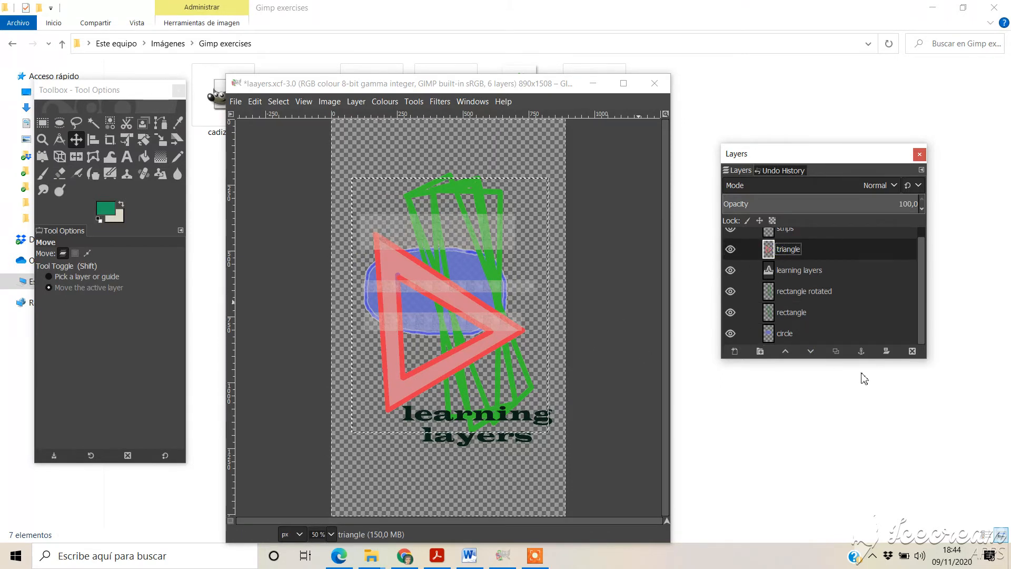
left_click(786, 351)
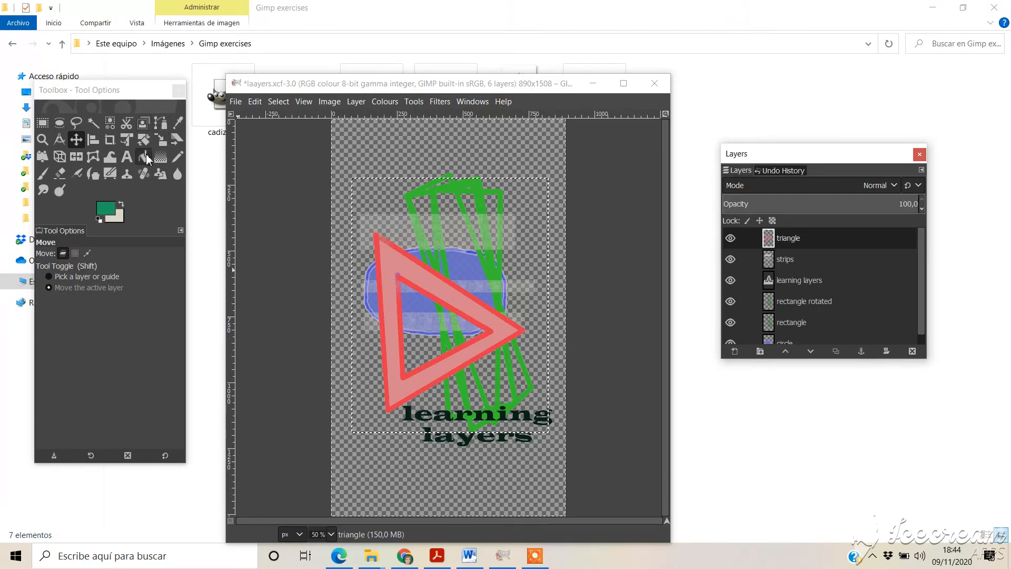
left_click(76, 139)
left_click_drag(400, 274, 438, 228)
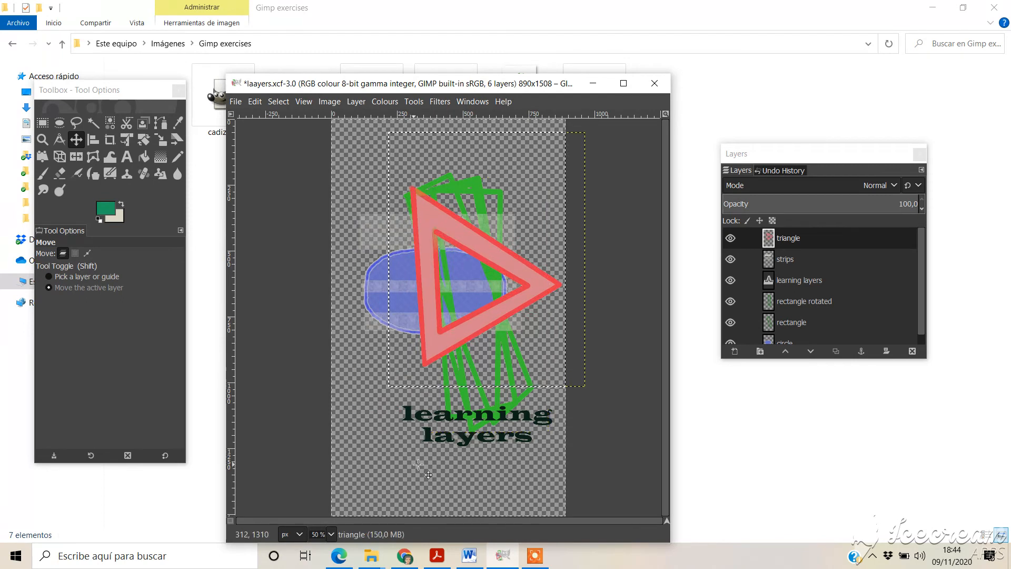
- Move the rectangle rotated layer left so its green outlines cross the left part of the blue shape
left_click(815, 302)
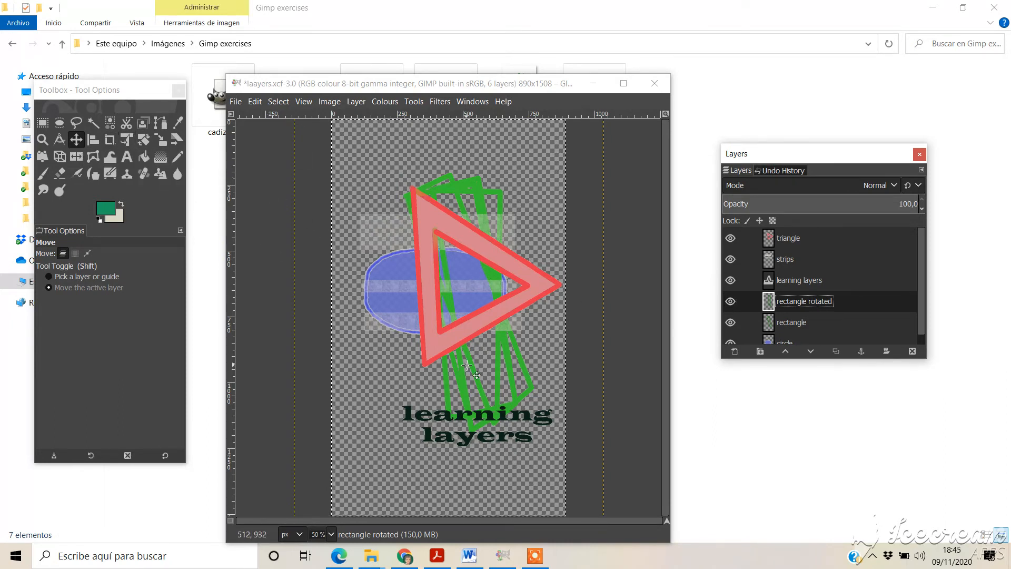
left_click_drag(466, 366, 381, 370)
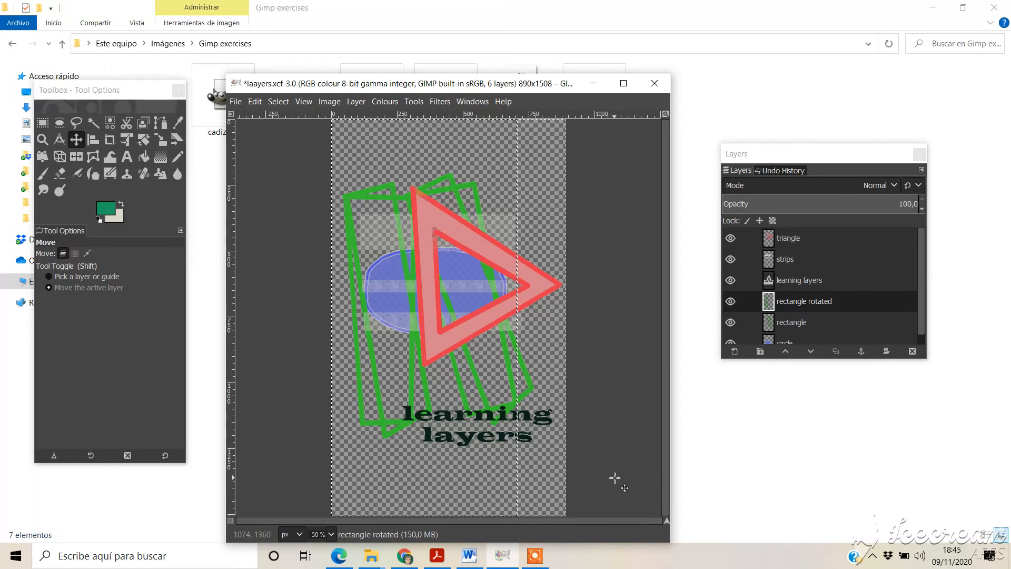
- Export the rearranged image as laayers24.png to the Gimp exercises folder with the existing PNG options
left_click(236, 102)
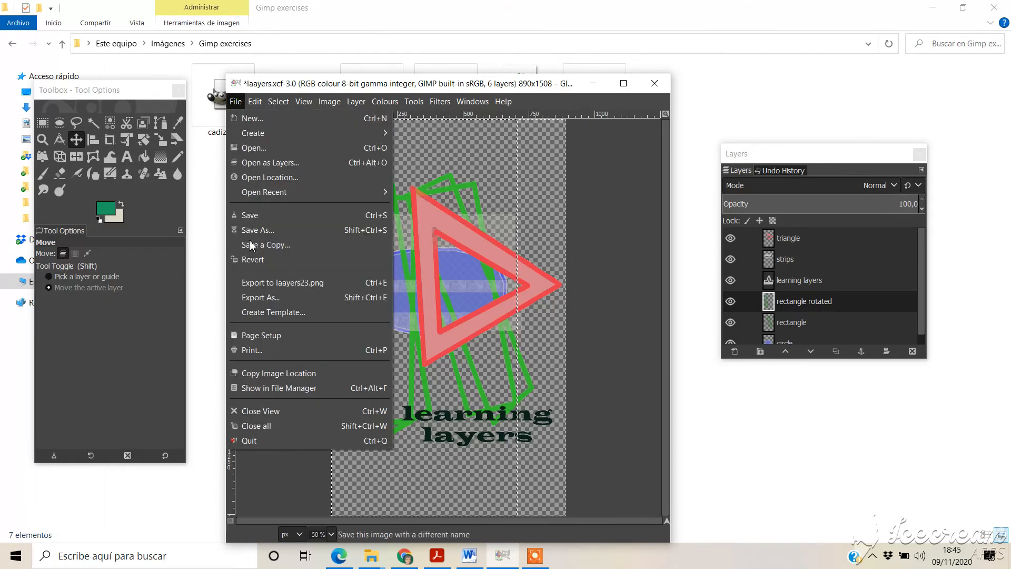
left_click(261, 297)
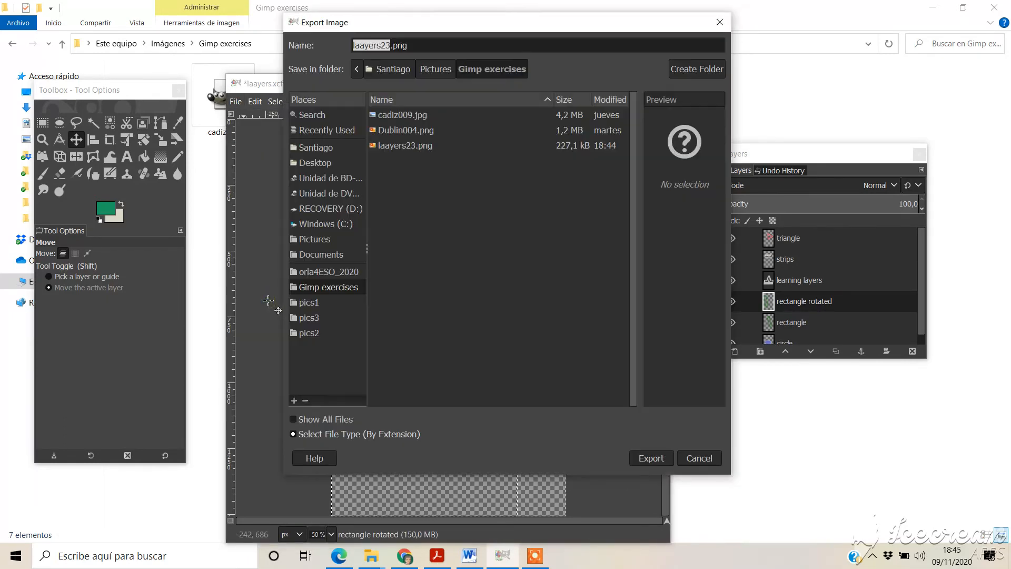
left_click(387, 45)
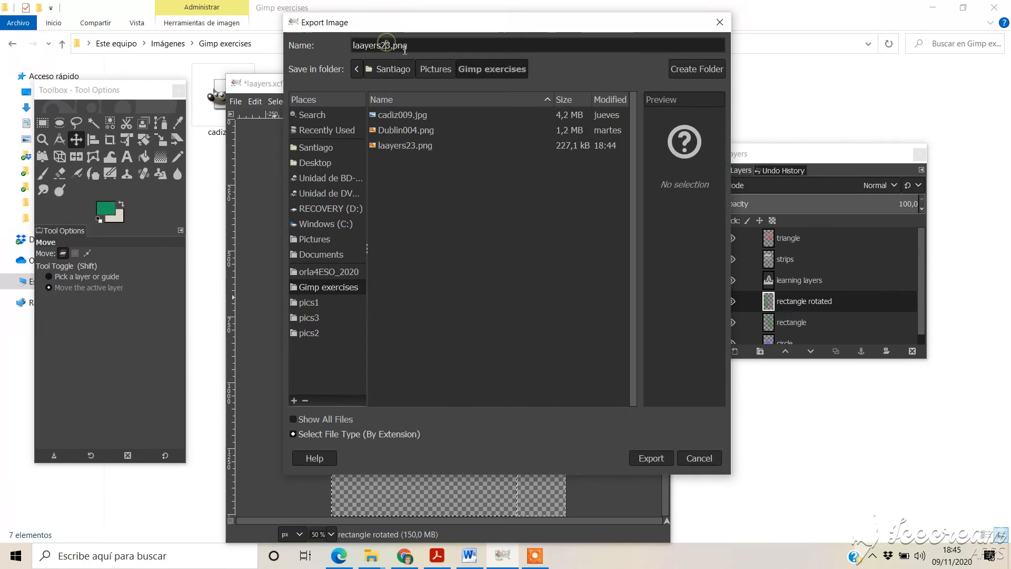
type("4")
left_click(649, 458)
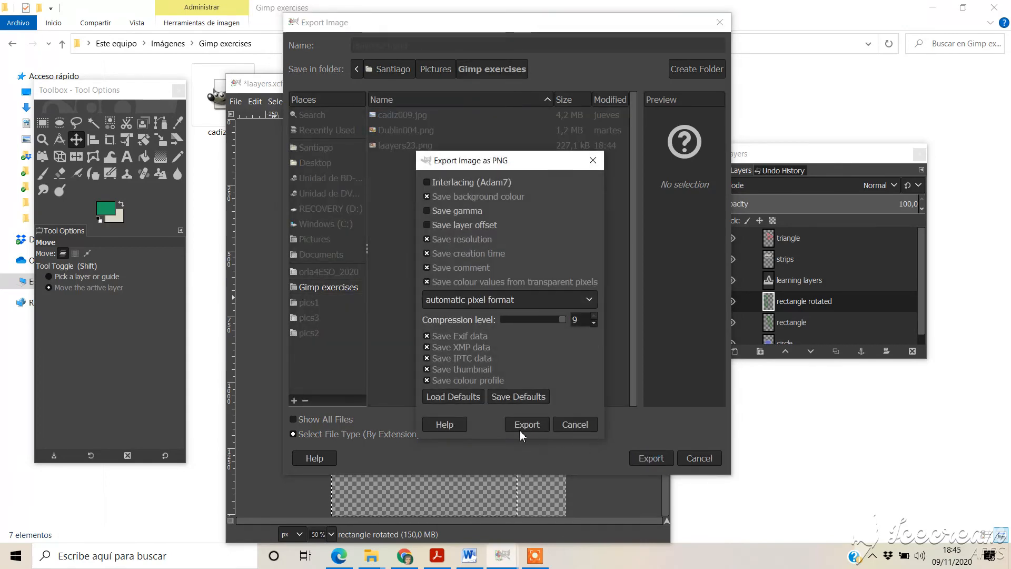
left_click(529, 424)
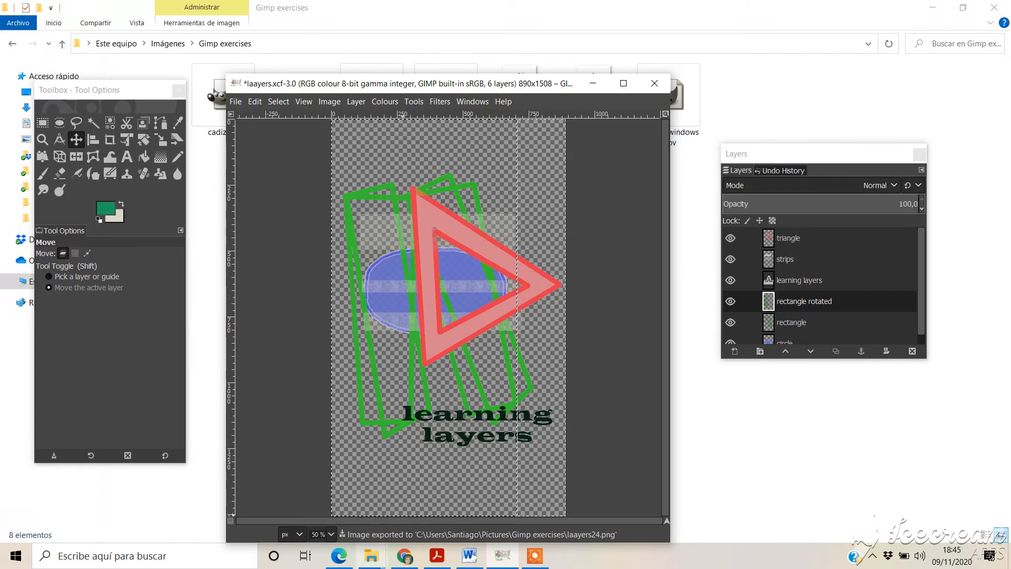
- Switch to the Gimp exercises folder in File Explorer and check the exported laayers23 and laayers24 images
left_click(371, 555)
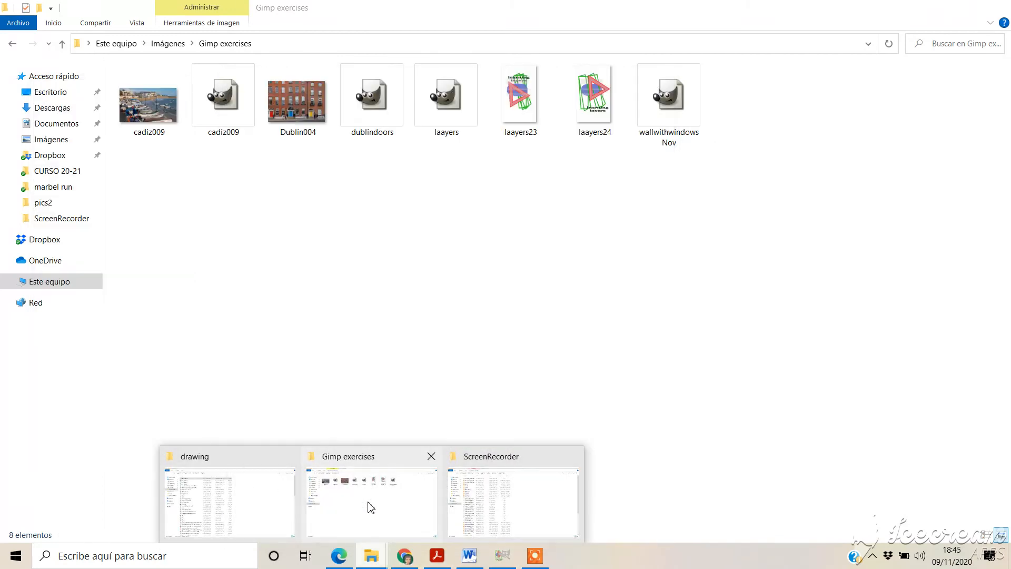
left_click(412, 458)
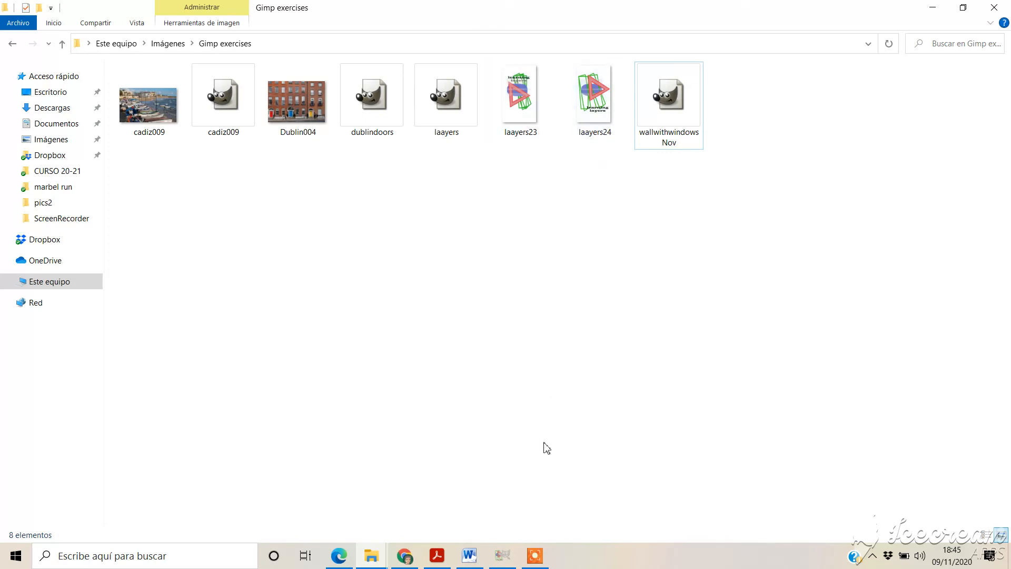
left_click(405, 556)
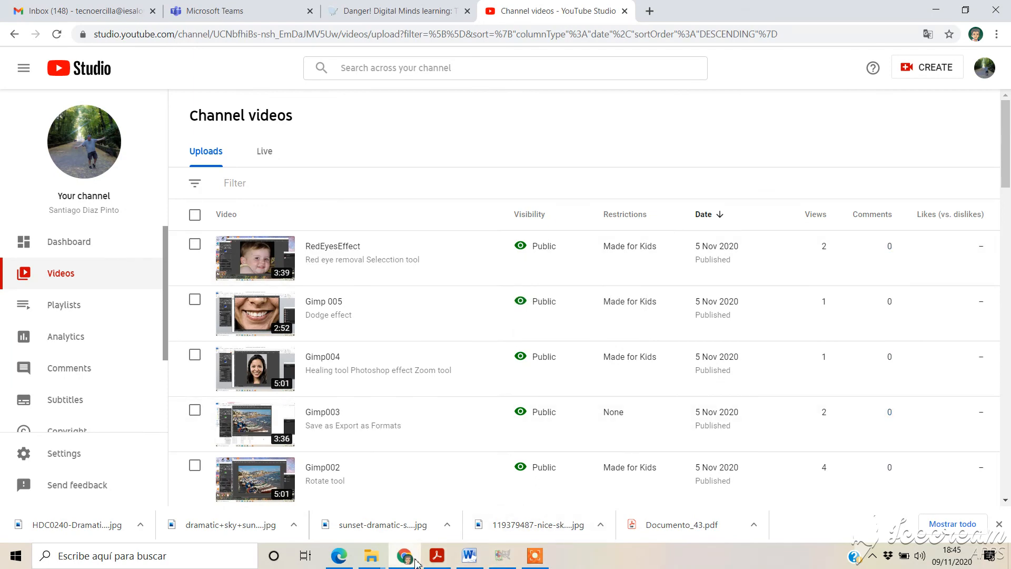
left_click(503, 556)
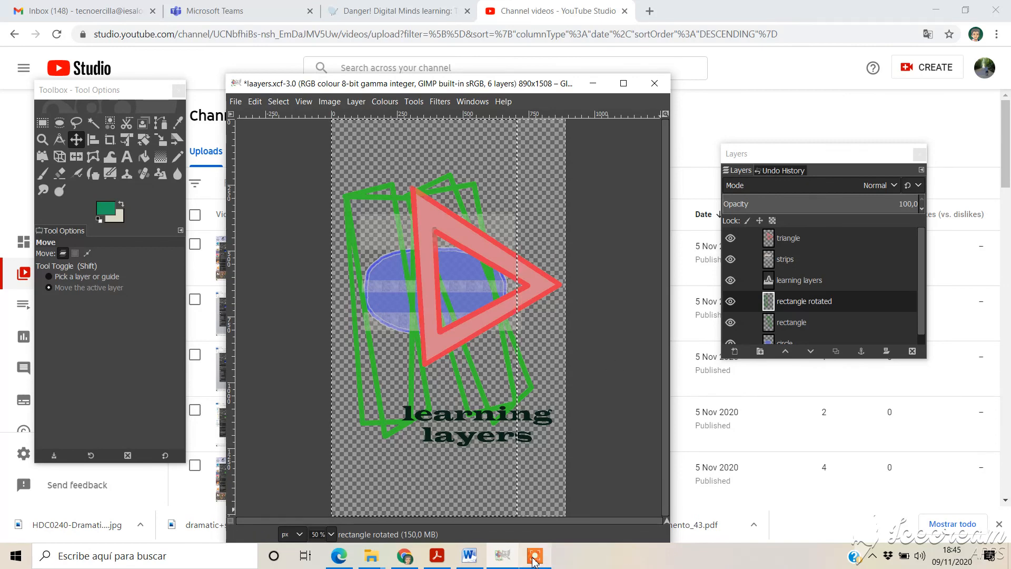
mouse_move(534, 559)
left_click(537, 532)
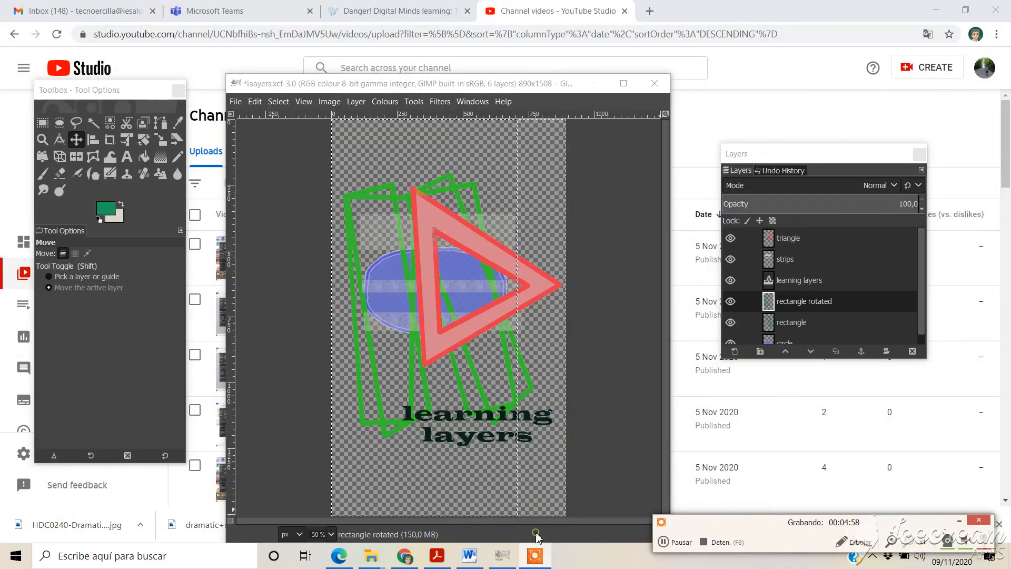